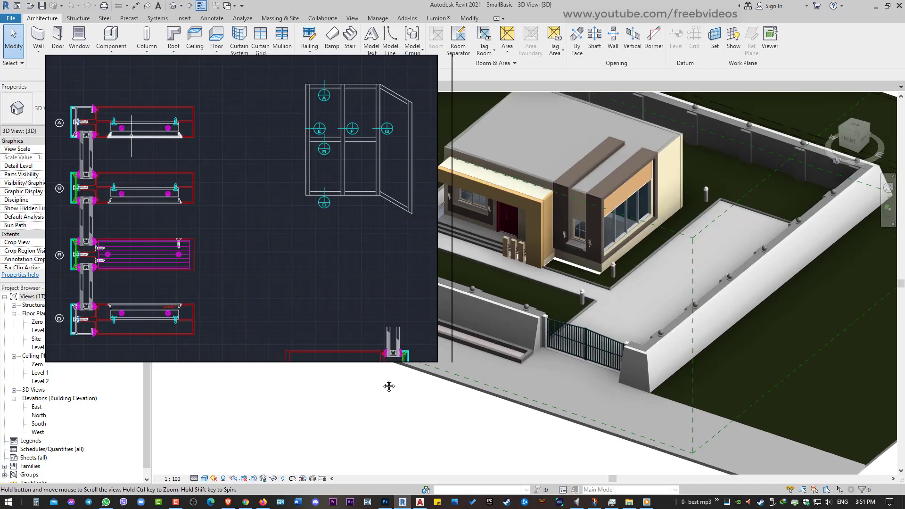
Step: Leave the 3D house view for Level 1, then bring up the Section 1 view of the curtain wall
double_click(38, 330)
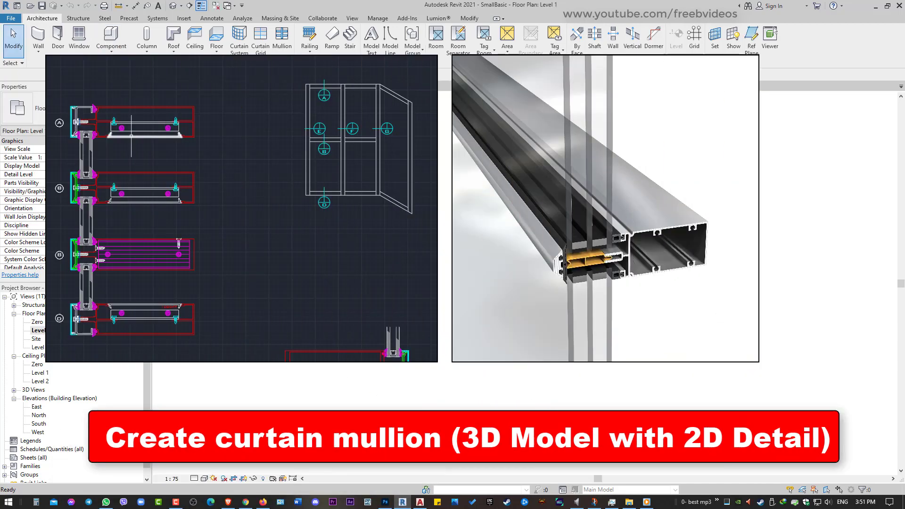
left_click(39, 50)
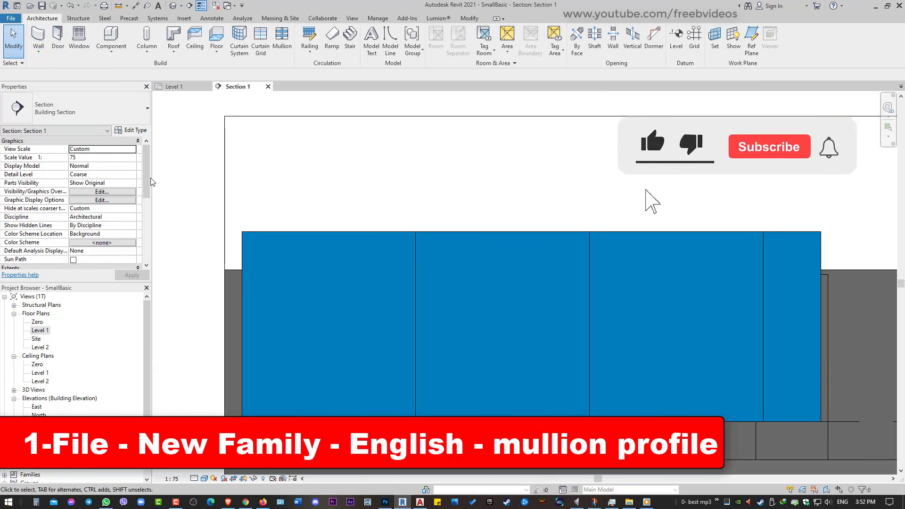
Step: Create Family1 from the English Metric Profile-Mullion.rft family template
left_click(11, 20)
mouse_move(30, 54)
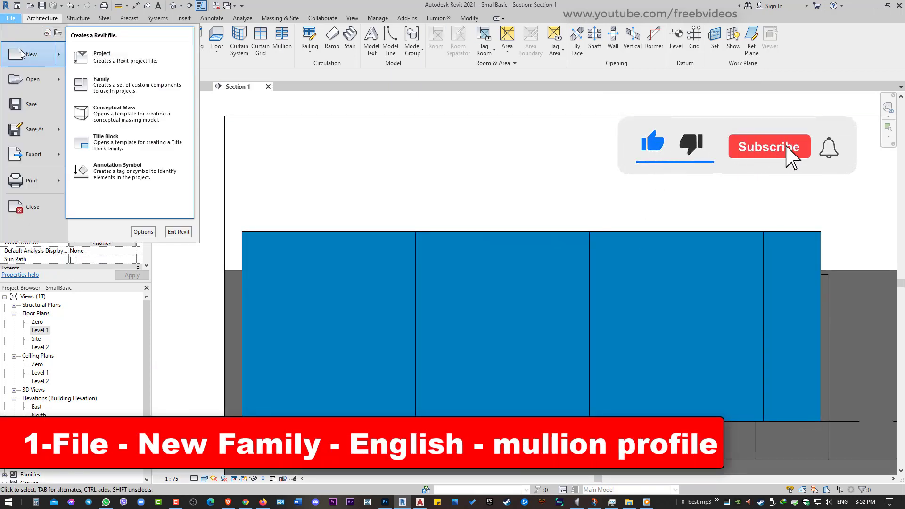
left_click(140, 84)
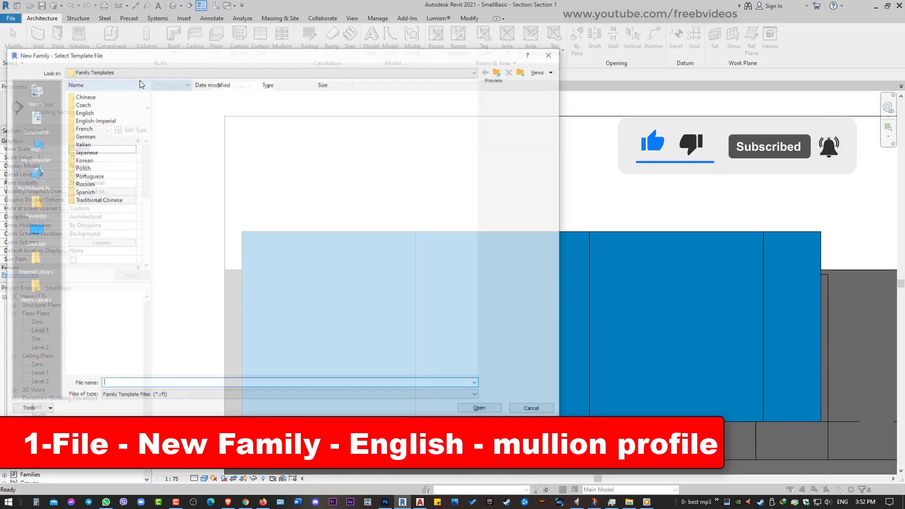
double_click(83, 112)
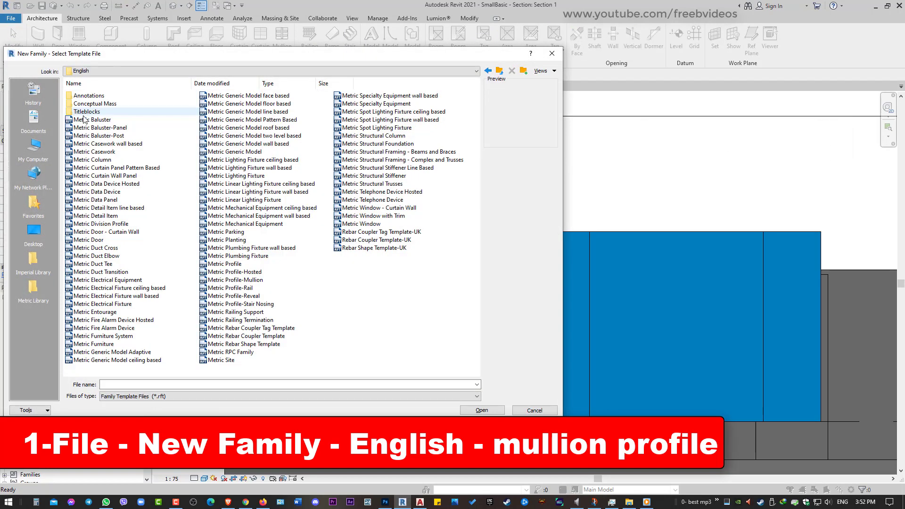
left_click(253, 281)
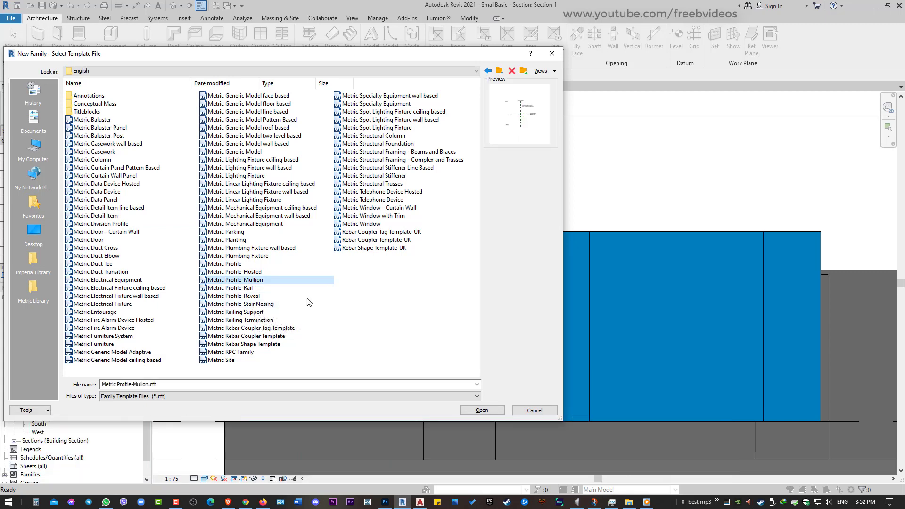
key("Return")
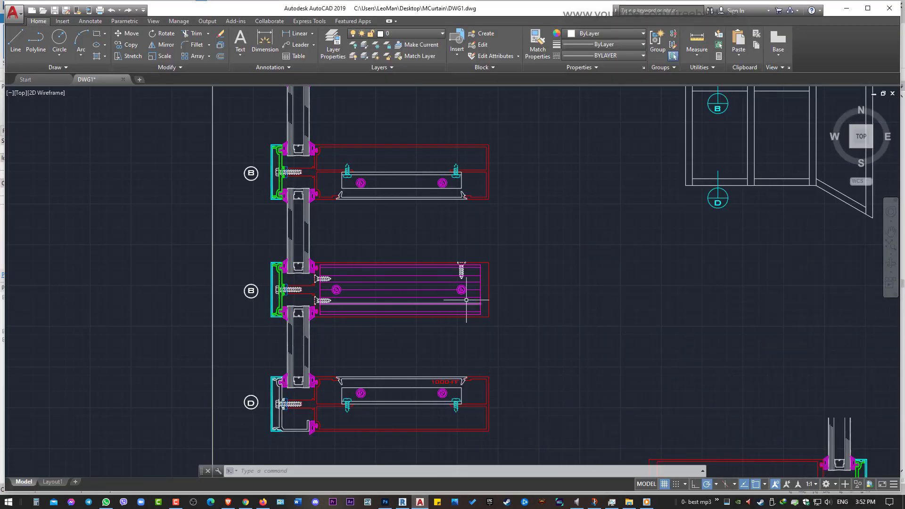
Step: Pan and zoom DWG1 to bring the B mullion section details into close view
scroll(486, 274, "down", 3)
middle_click_drag(515, 269, 435, 217)
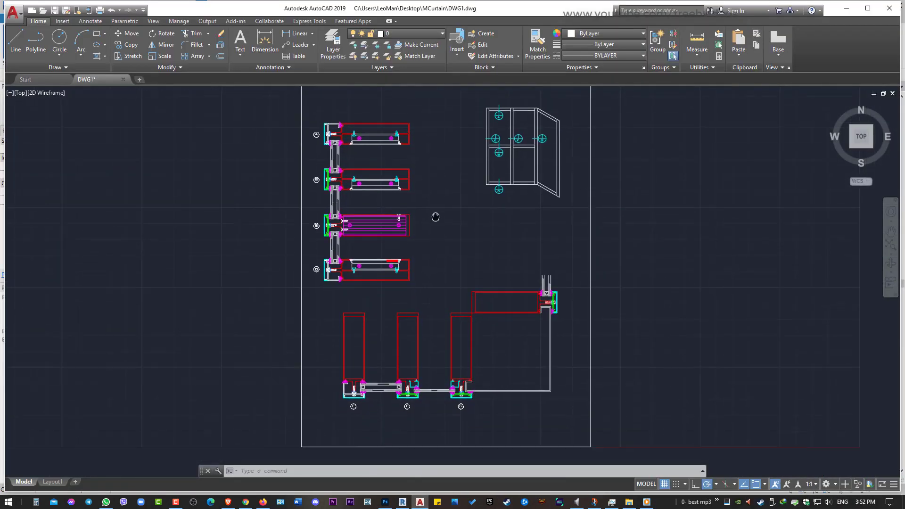
scroll(419, 355, "up", 5)
mouse_move(418, 356)
middle_mouse_down()
mouse_move(418, 242)
mouse_move(407, 297)
middle_mouse_up()
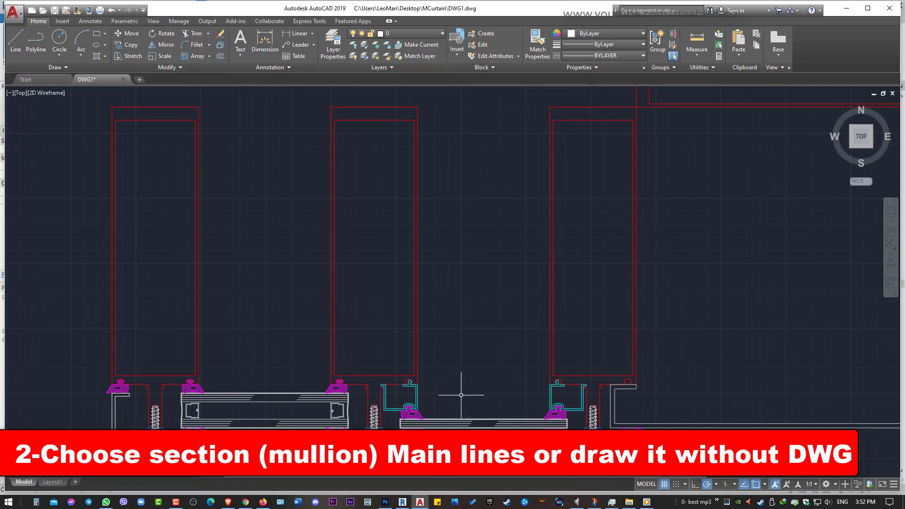
middle_click_drag(471, 389, 485, 334)
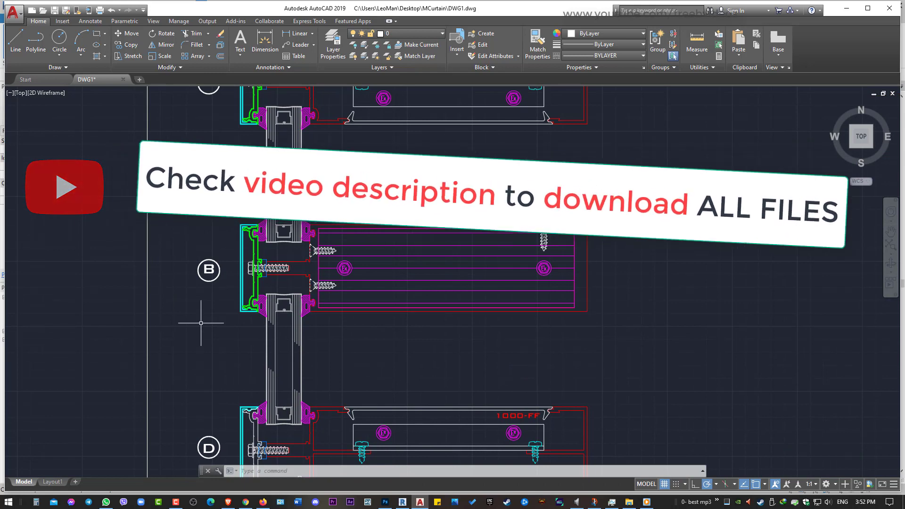
left_click(223, 233)
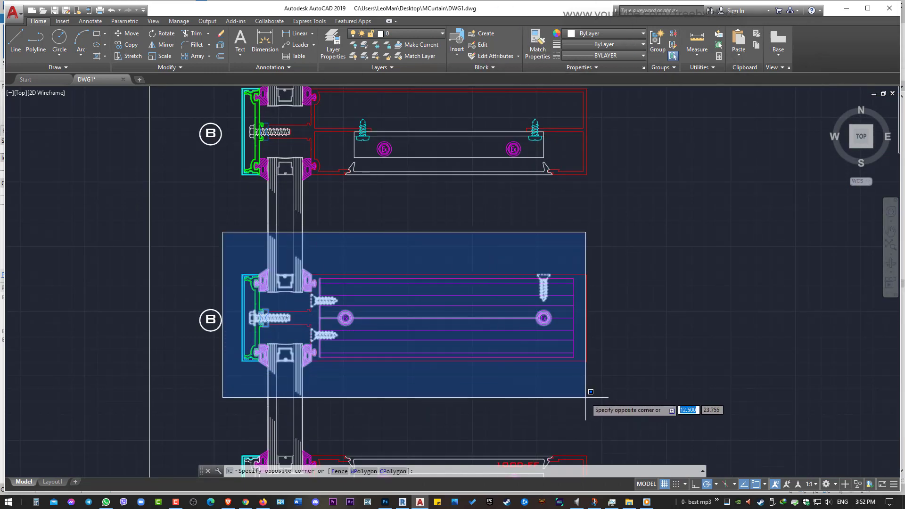
left_click(640, 401)
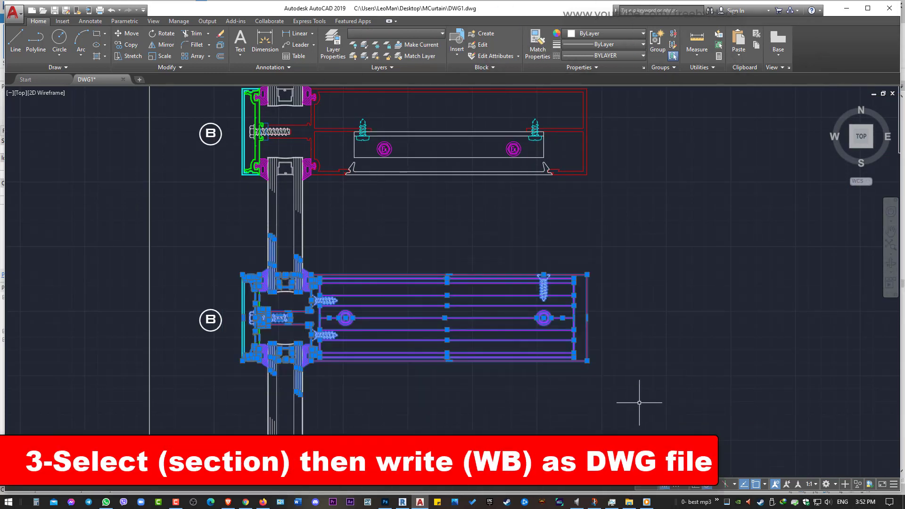
type("wb")
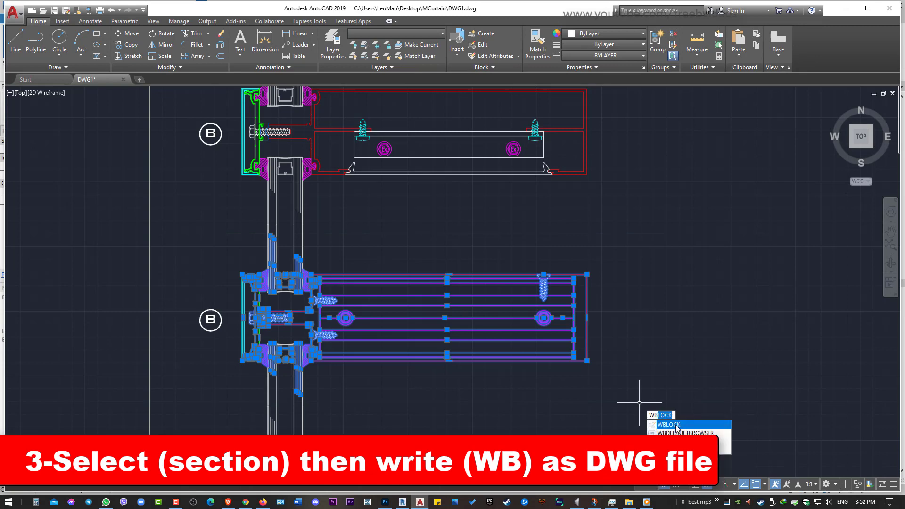
left_click(677, 426)
left_click(436, 320)
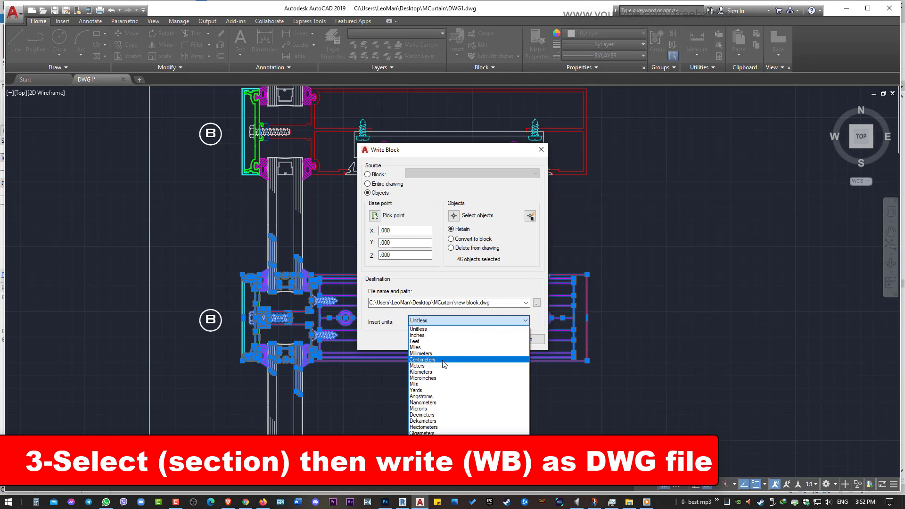
key("Escape")
key("Escape")
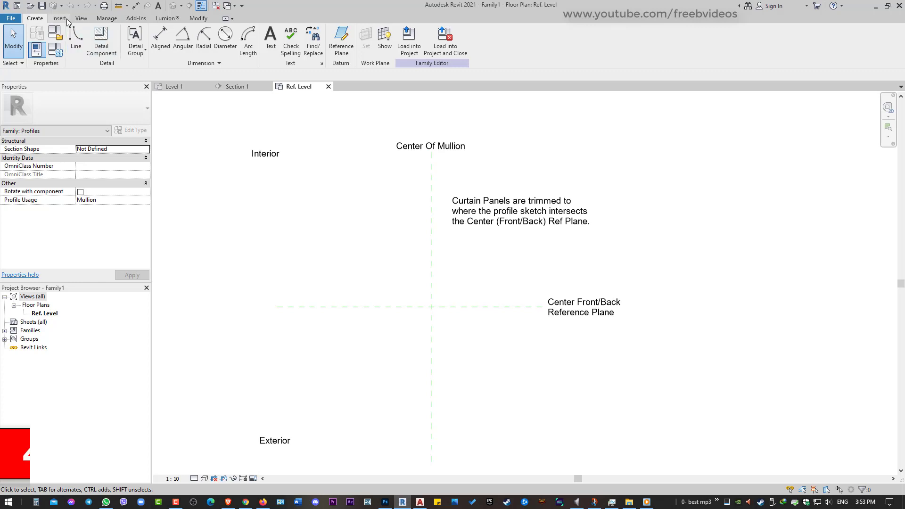
Step: Import 1 part.dwg into the profile family with import units set to centimeter
left_click(66, 18)
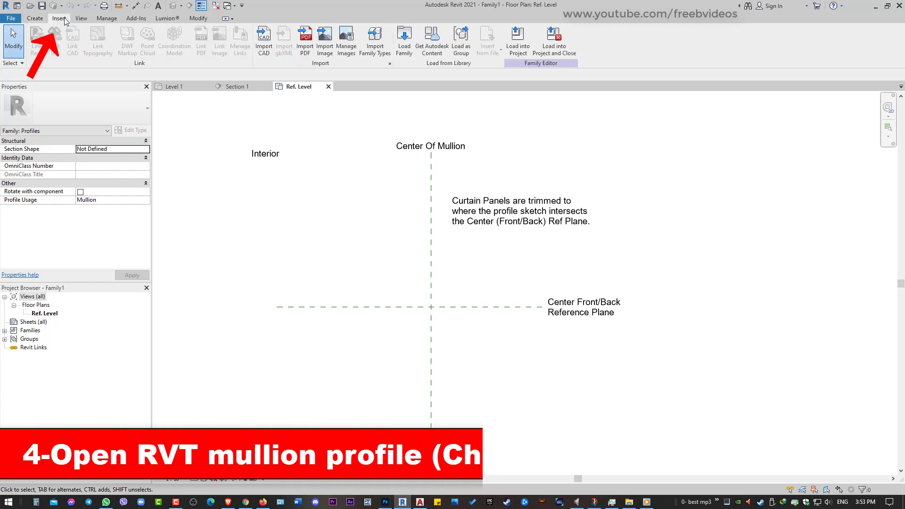
left_click(265, 49)
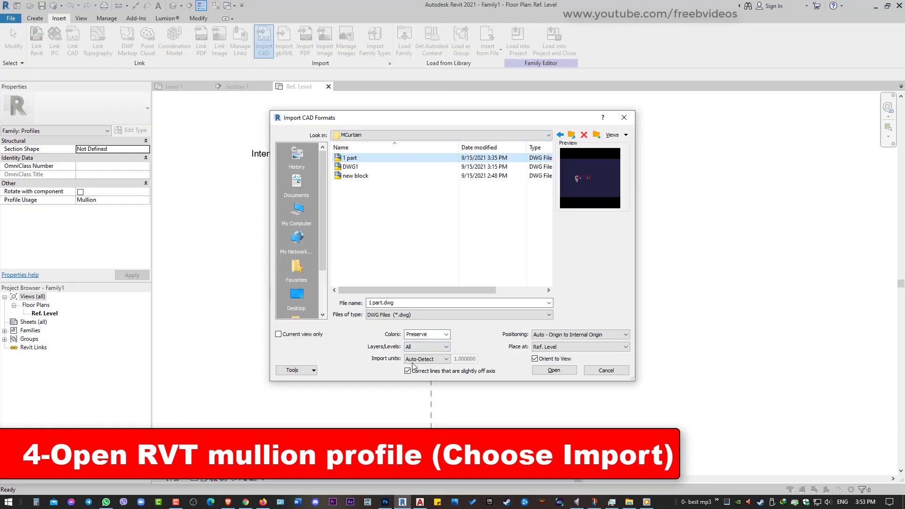
left_click(413, 360)
left_click(424, 399)
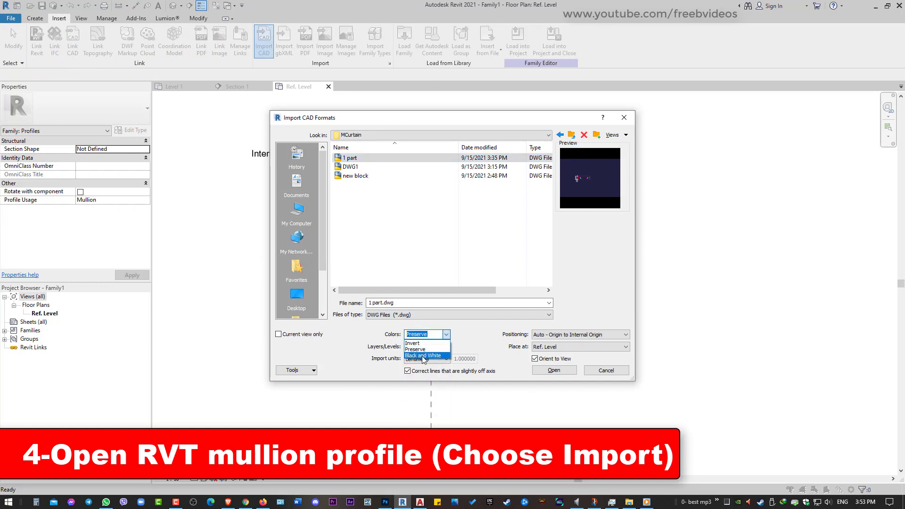
left_click(554, 370)
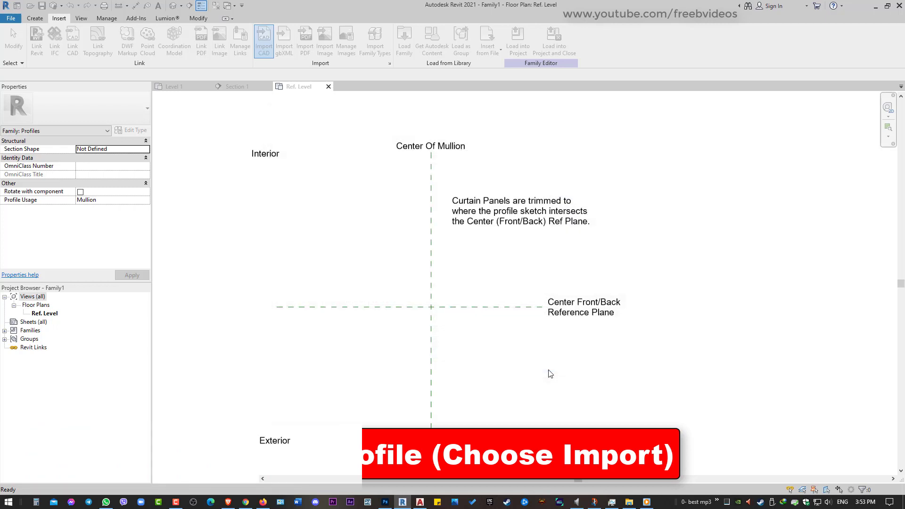
Step: Set the view scale to 1:2 and zoom to the imported mullion detail
scroll(443, 217, "up", 3)
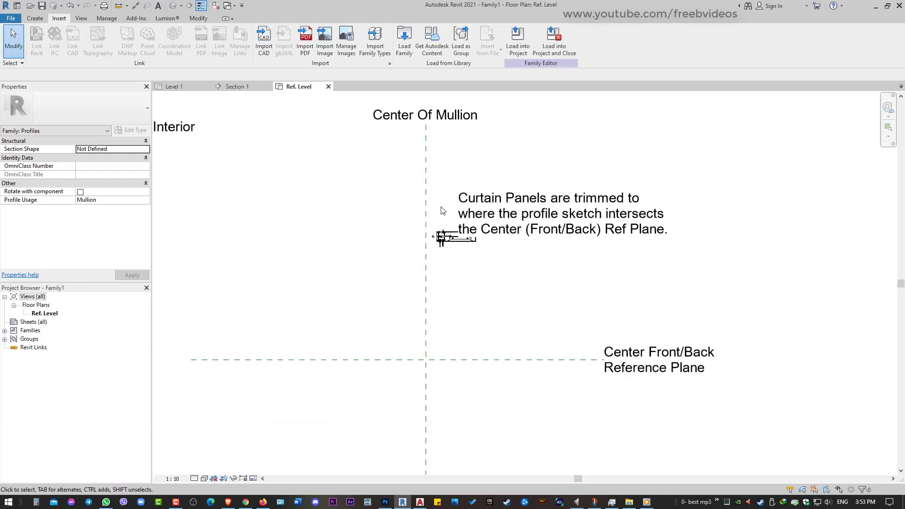
left_click(175, 478)
left_click(191, 354)
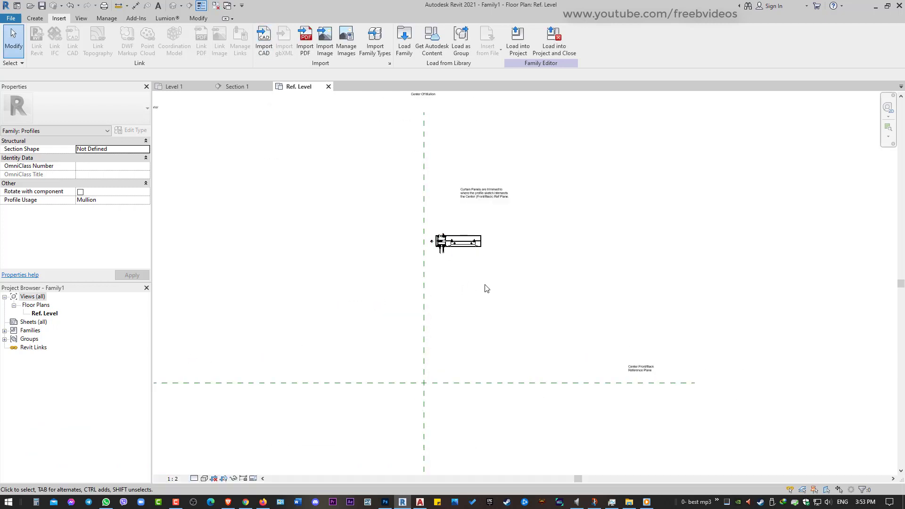
scroll(485, 287, "up", 2)
scroll(421, 271, "up", 2)
scroll(401, 253, "up", 3)
middle_click_drag(396, 233, 394, 348)
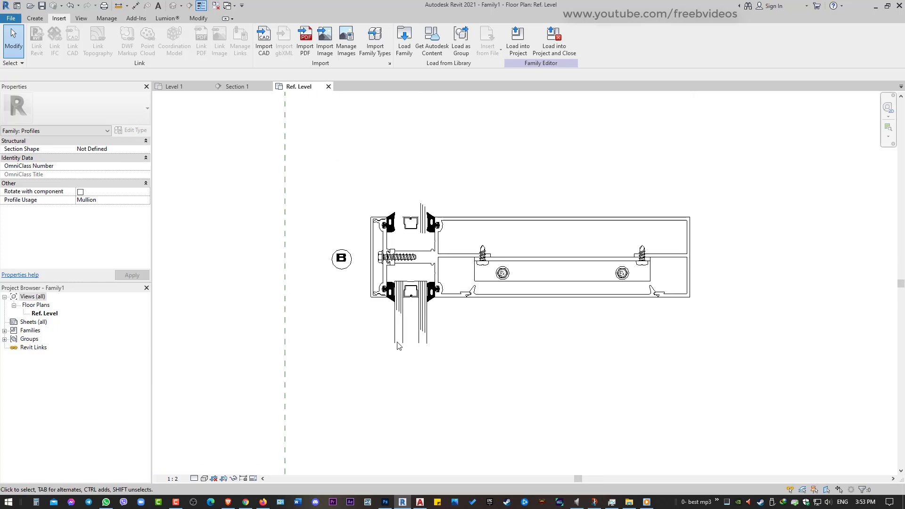
Step: Unpin the imported drawing and rotate it 90 degrees upright
key("u")
key("p")
left_click(510, 265)
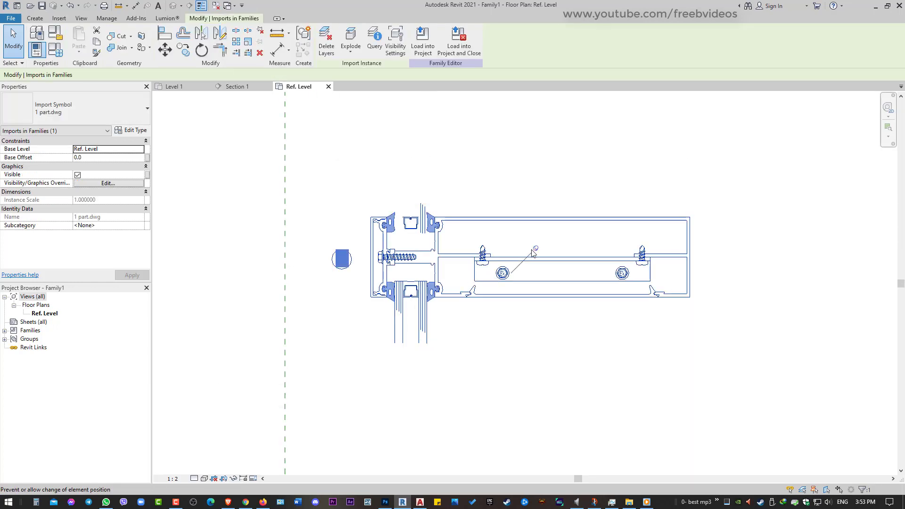
left_click(208, 53)
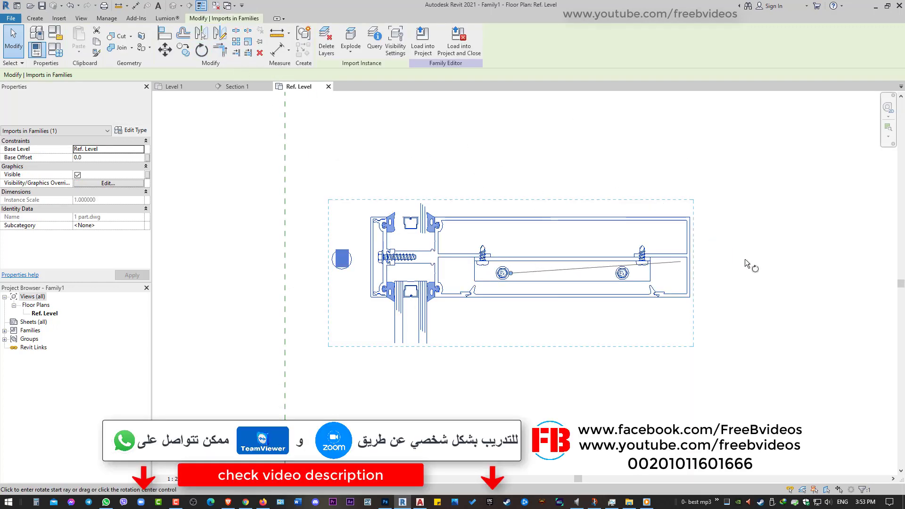
left_click(755, 278)
left_click(511, 114)
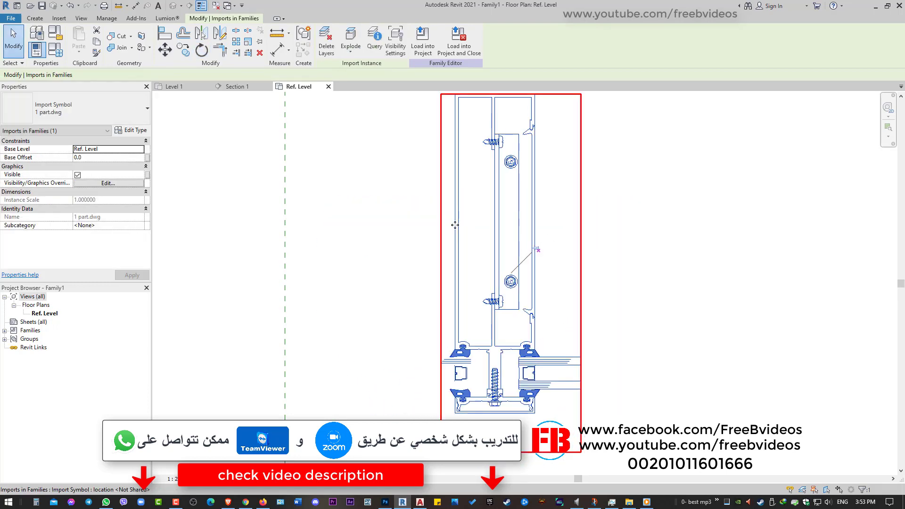
Step: Move the detail so its midpoint sits on the reference-plane intersection
scroll(426, 253, "down", 2)
scroll(386, 302, "down", 2)
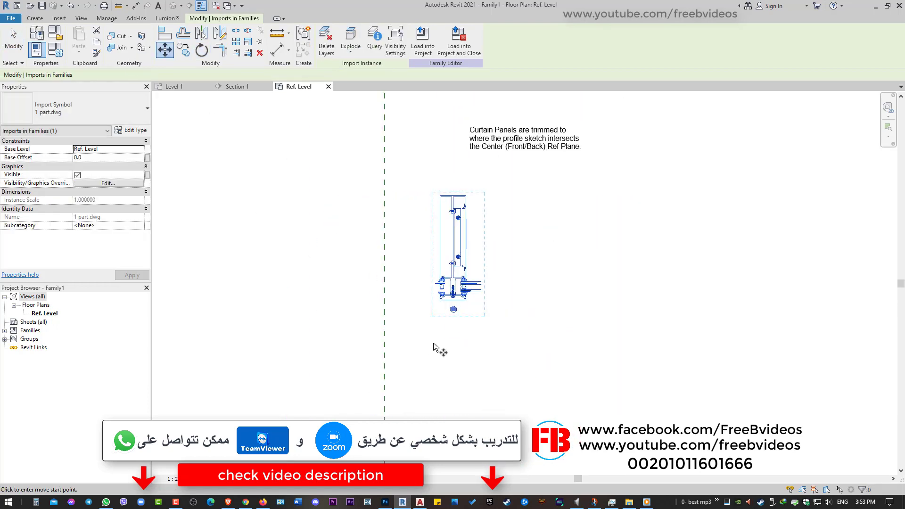
scroll(434, 344, "up", 2)
scroll(472, 309, "up", 2)
scroll(413, 260, "up", 2)
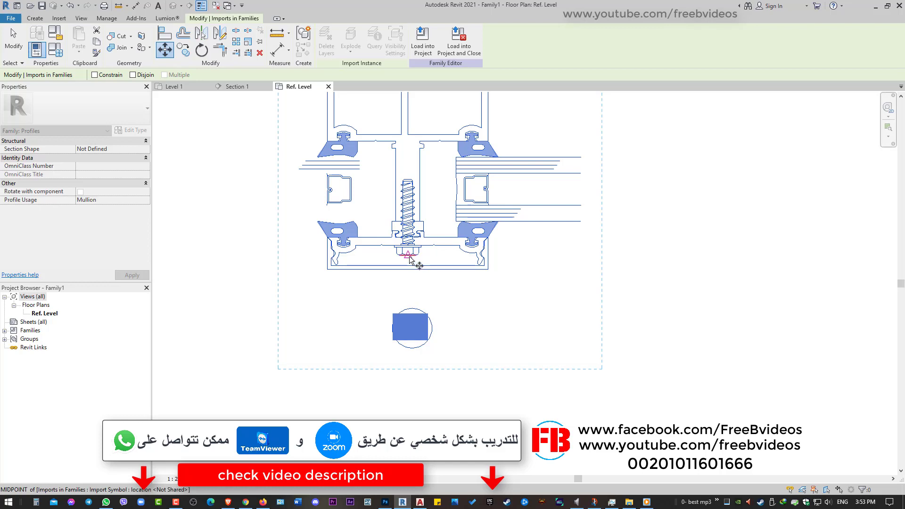
left_click(410, 258)
scroll(409, 259, "down", 1)
scroll(424, 253, "down", 2)
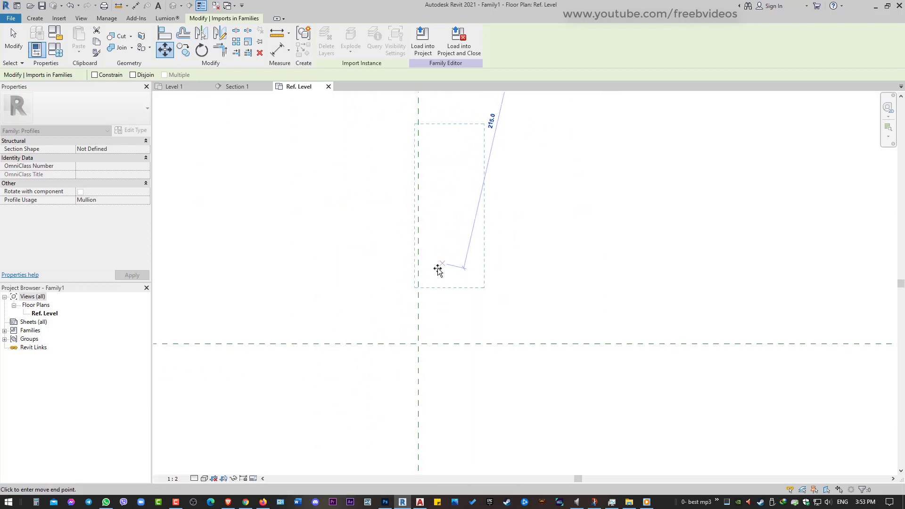
left_click(416, 346)
scroll(406, 349, "up", 2)
scroll(412, 347, "up", 2)
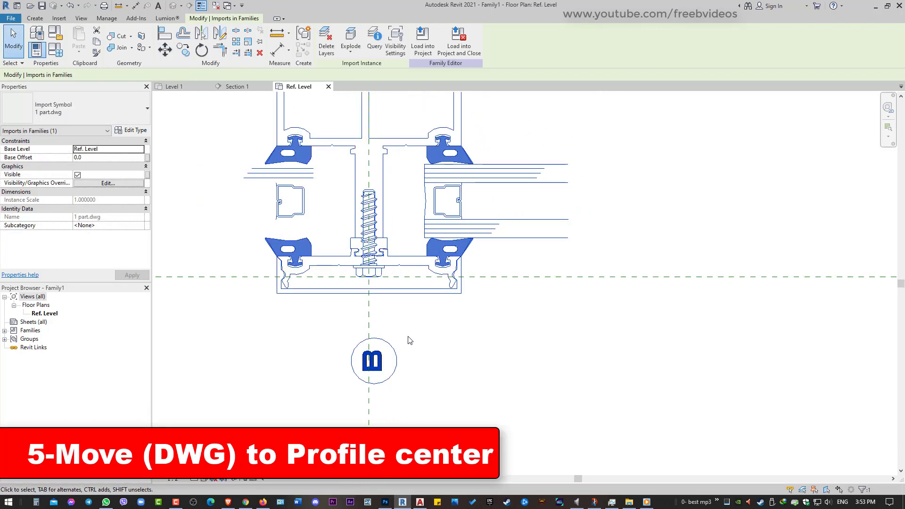
middle_click_drag(343, 208, 352, 247)
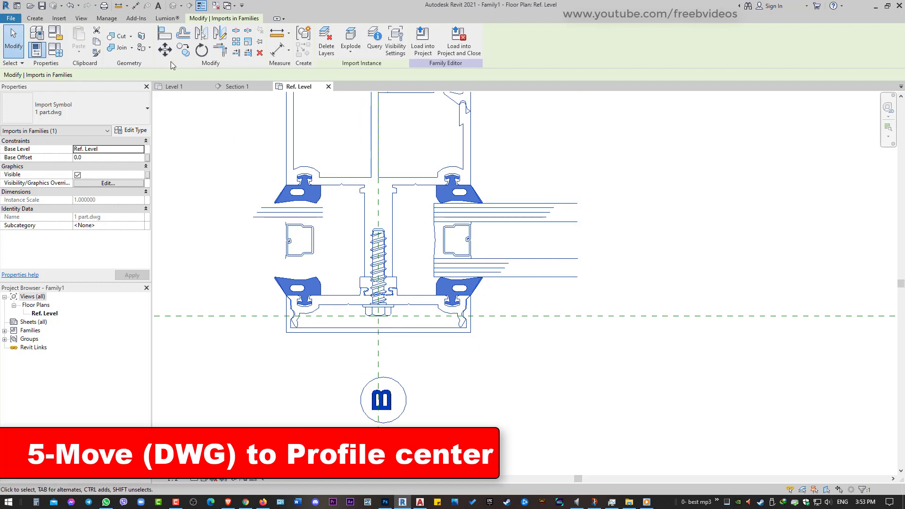
Step: Move the detail again so its edge midpoint lies on the horizontal Center reference plane
left_click(164, 49)
scroll(401, 263, "up", 2)
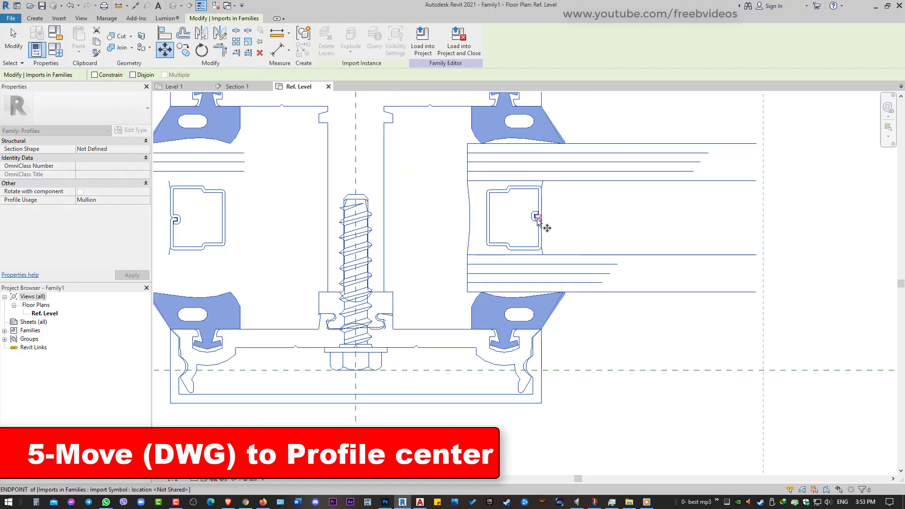
scroll(535, 214, "up", 2)
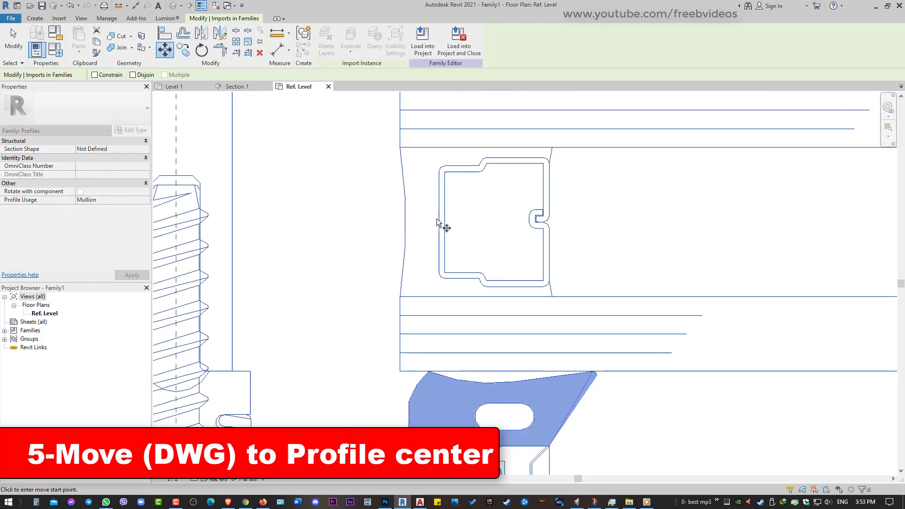
left_click(406, 219)
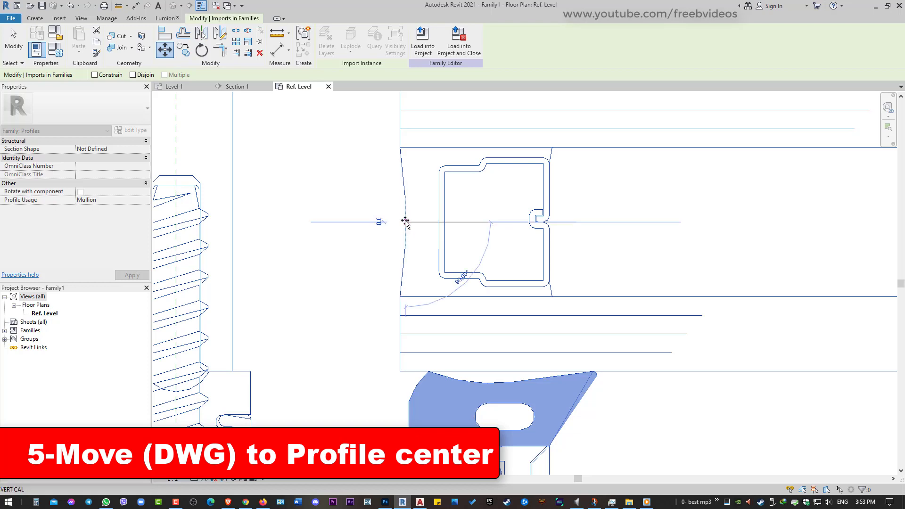
scroll(405, 219, "down", 3)
scroll(406, 219, "down", 2)
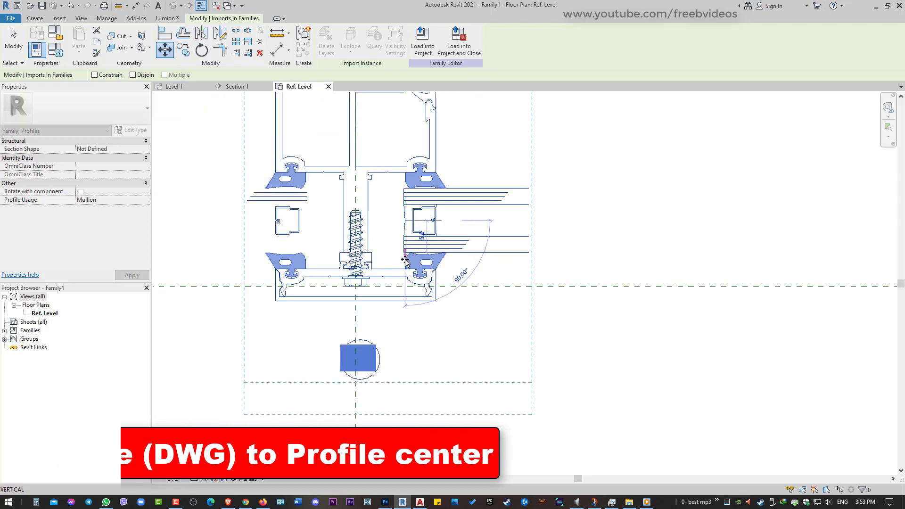
left_click(404, 287)
key("Escape")
scroll(404, 286, "down", 3)
mouse_move(442, 183)
middle_mouse_down()
mouse_move(448, 318)
mouse_move(433, 235)
middle_mouse_up()
left_click(425, 301)
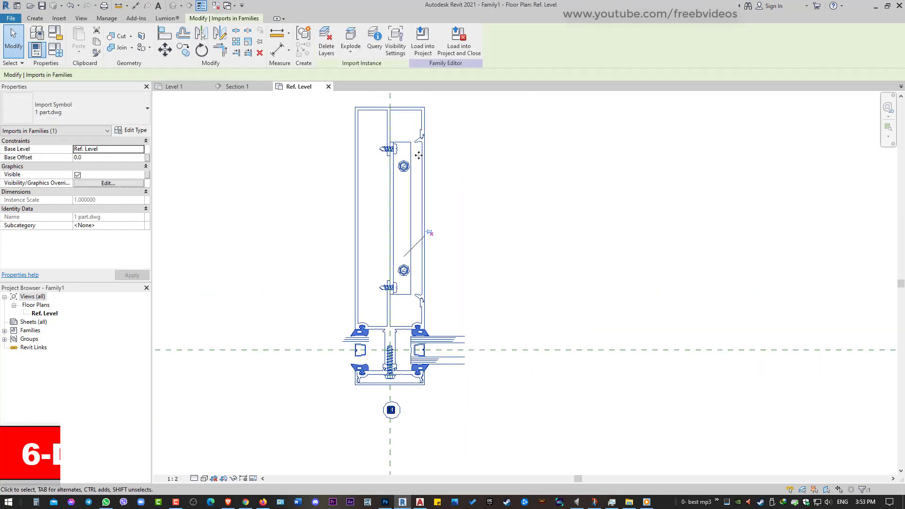
Step: In Visibility/Graphics, hide cap, GLASS, pplate and all other imported layers except mullion
left_click(518, 215)
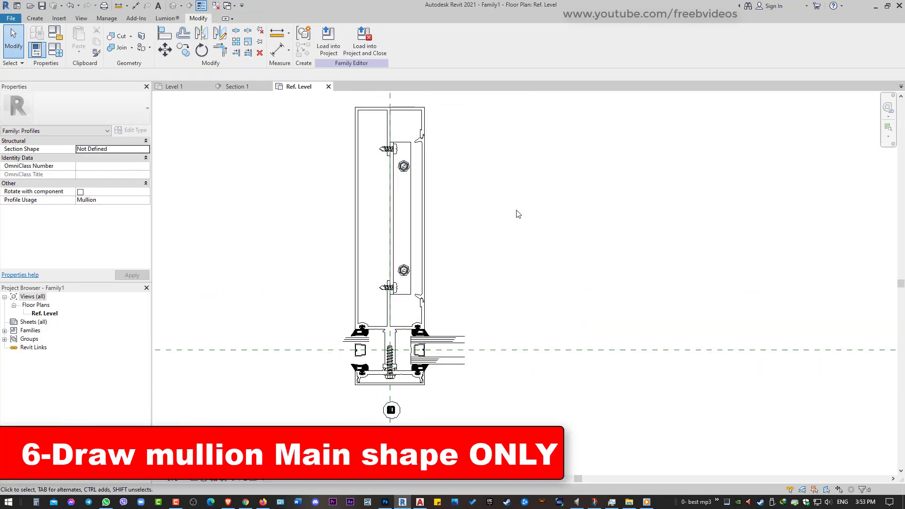
key("v")
key("g")
left_click(514, 142)
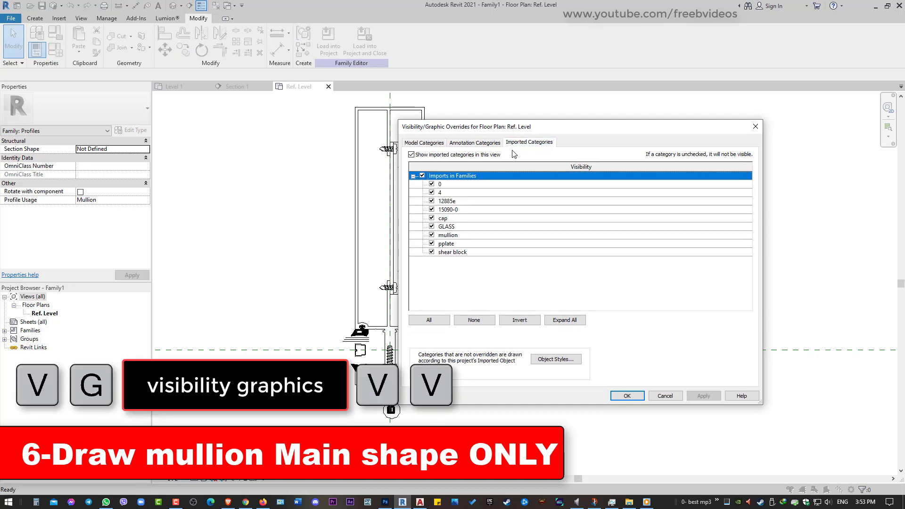
left_click(445, 236)
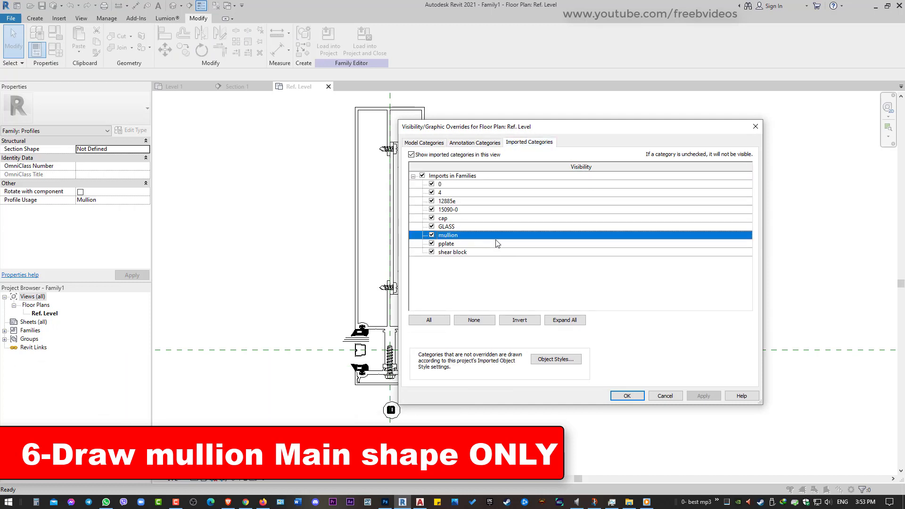
left_click(460, 185)
left_click(466, 253, "shift")
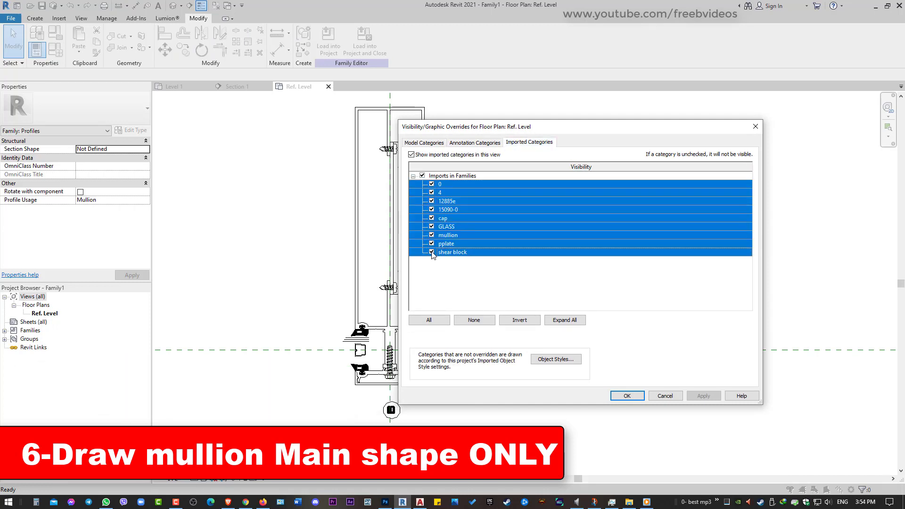
left_click(489, 234)
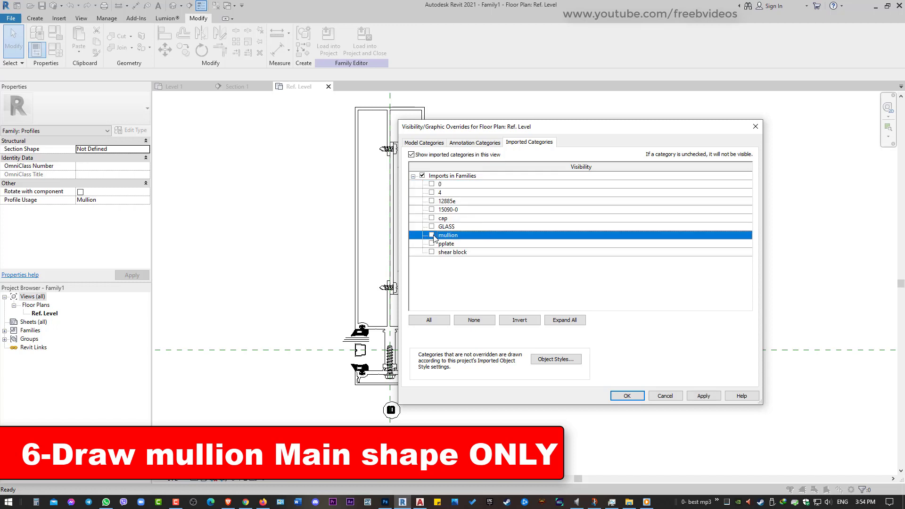
left_click(614, 395)
mouse_move(491, 282)
middle_mouse_down()
mouse_move(502, 301)
mouse_move(436, 322)
middle_mouse_up()
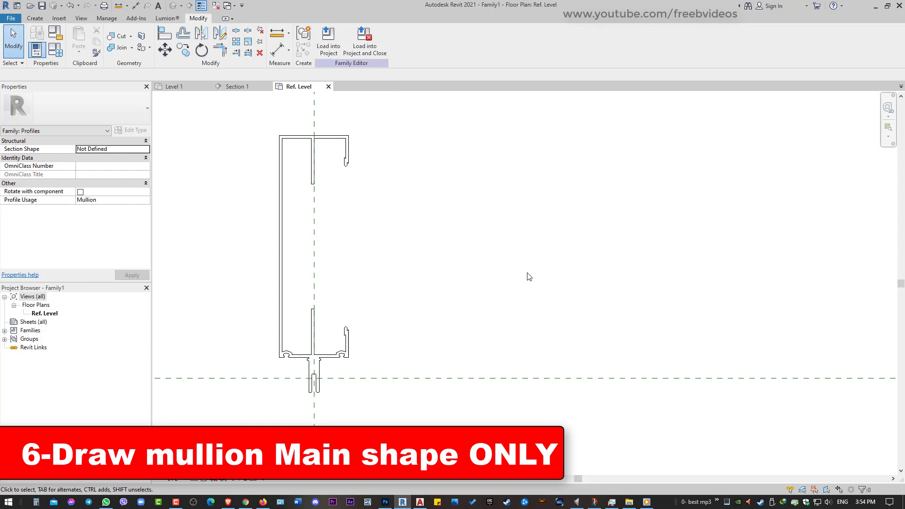
middle_click_drag(390, 294, 494, 329)
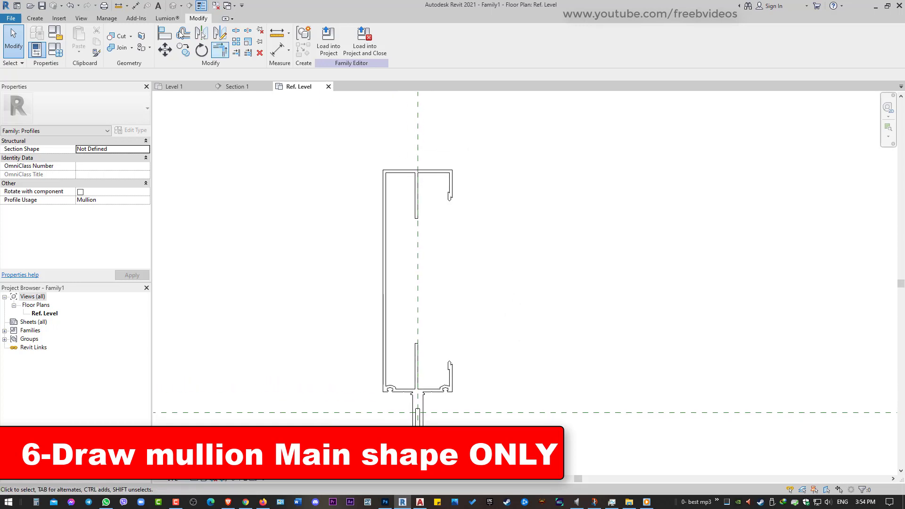
Step: Trace the mullion's I-shaped main outline with profile lines and turn on thick lines
left_click(35, 18)
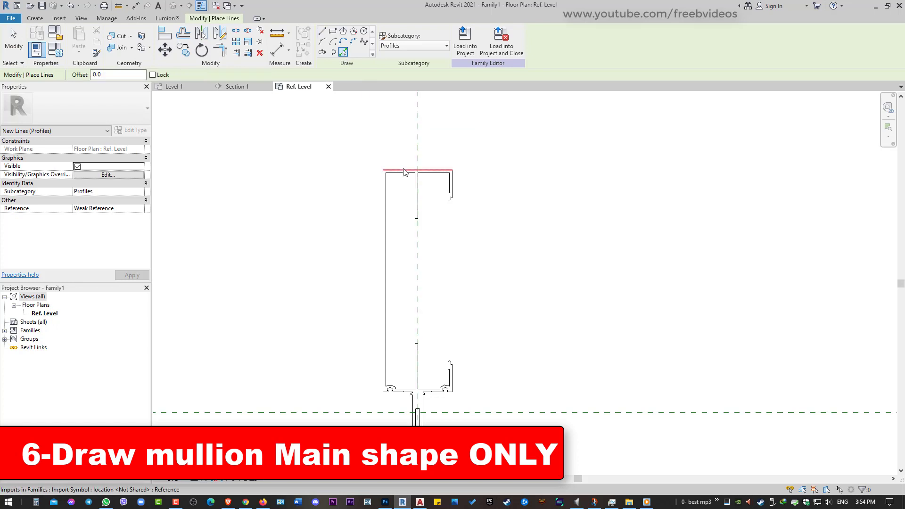
scroll(400, 432, "up", 2)
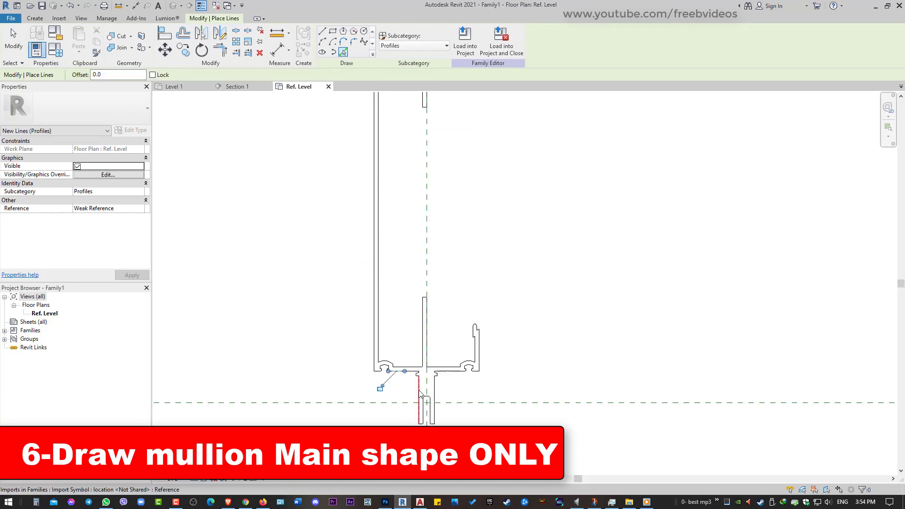
scroll(418, 384, "down", 3)
key("Escape")
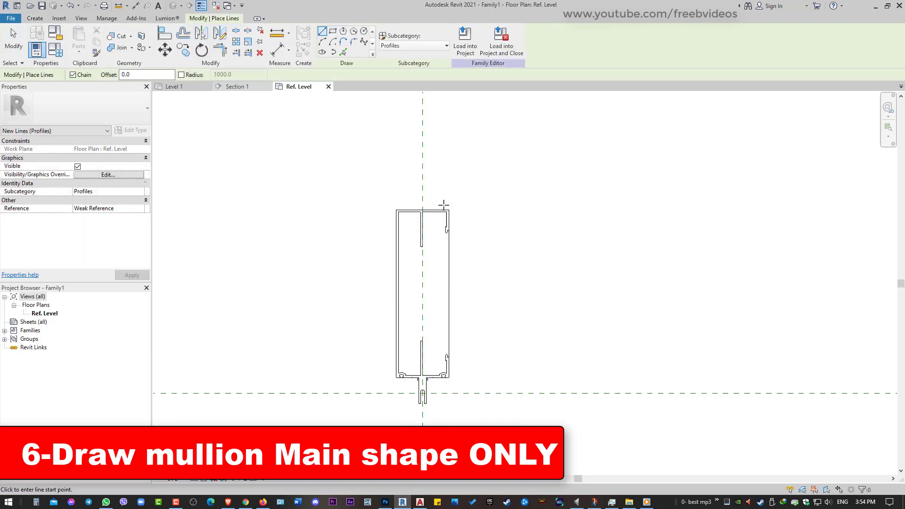
left_click(202, 5)
scroll(439, 294, "up", 2)
scroll(357, 220, "down", 3)
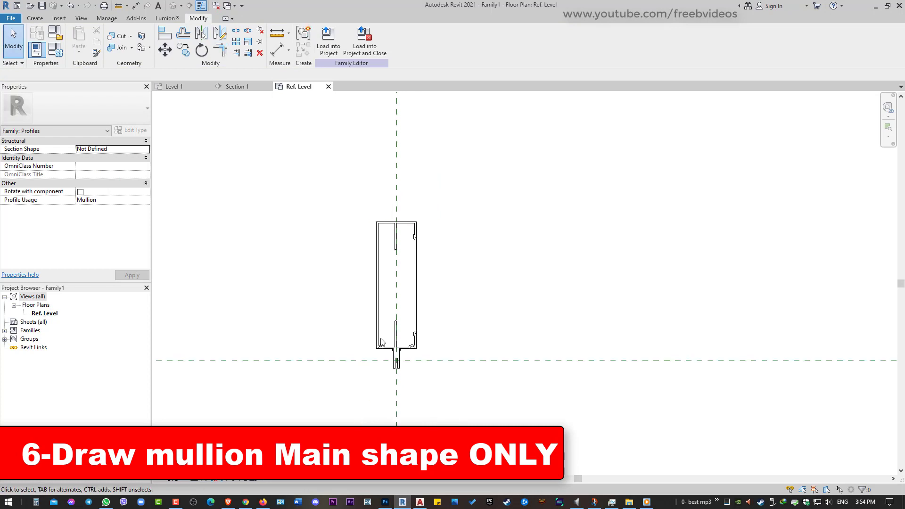
Step: Restore all imported layers, move the DWG detail to the right, and window-select the outline
key("v")
key("v")
left_click(629, 397)
scroll(447, 268, "up", 4)
key("l")
key("i")
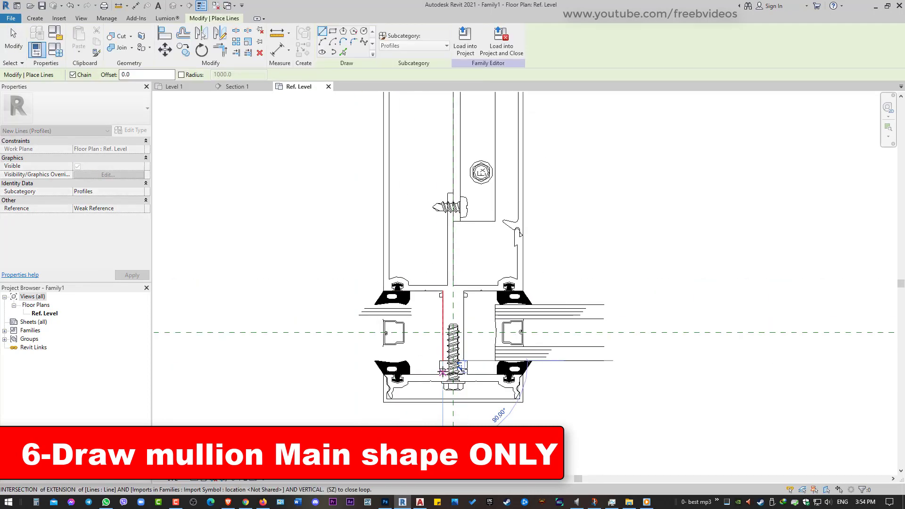
left_click(465, 293)
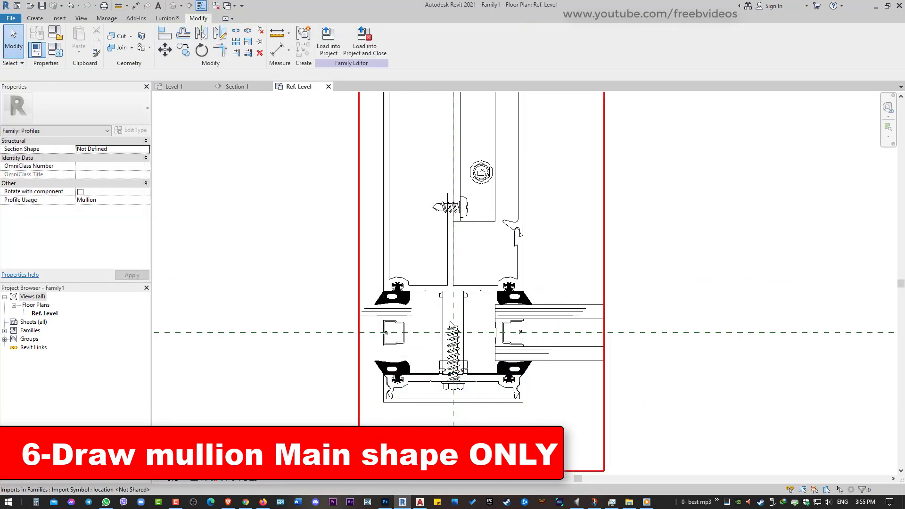
left_click_drag(451, 245, 634, 238)
middle_click_drag(527, 260, 466, 285)
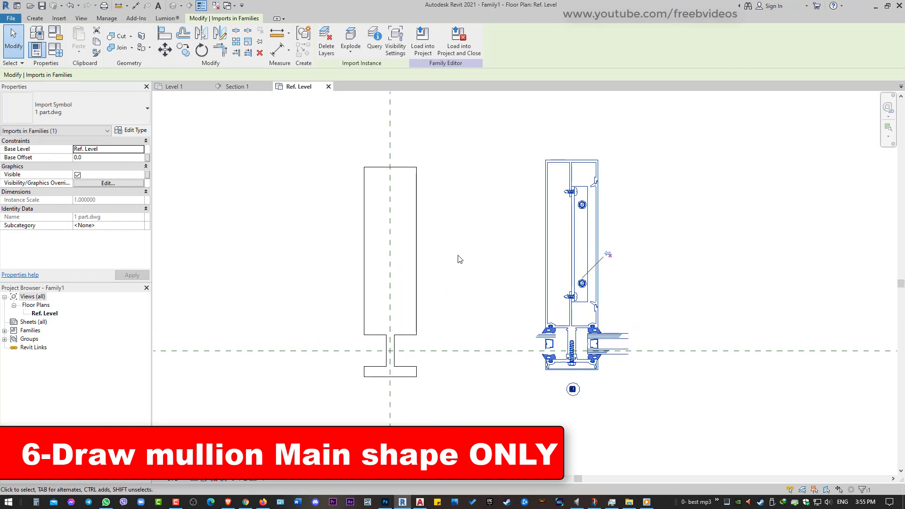
key("Escape")
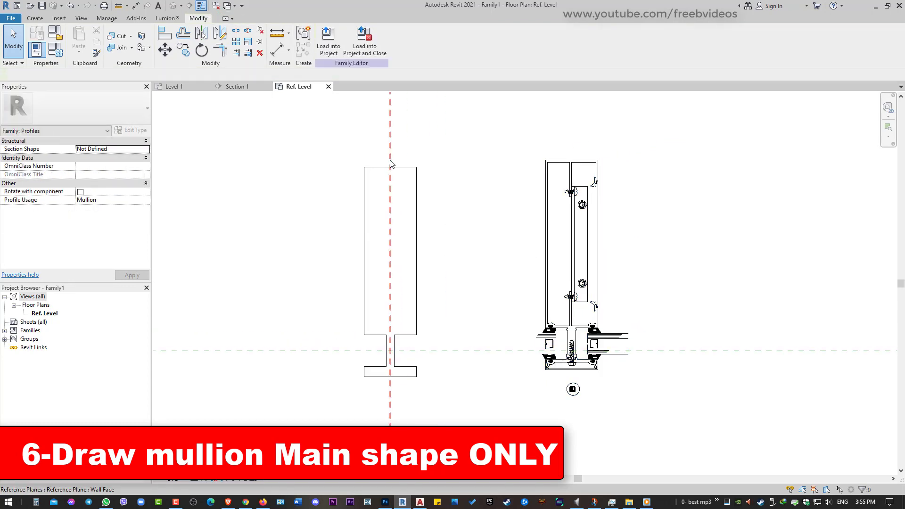
mouse_move(289, 144)
left_mouse_down()
mouse_move(475, 410)
mouse_move(484, 440)
left_mouse_up()
Step: Create a new family from the English Metric Detail Item template, then return to Family1's view
left_click(7, 19)
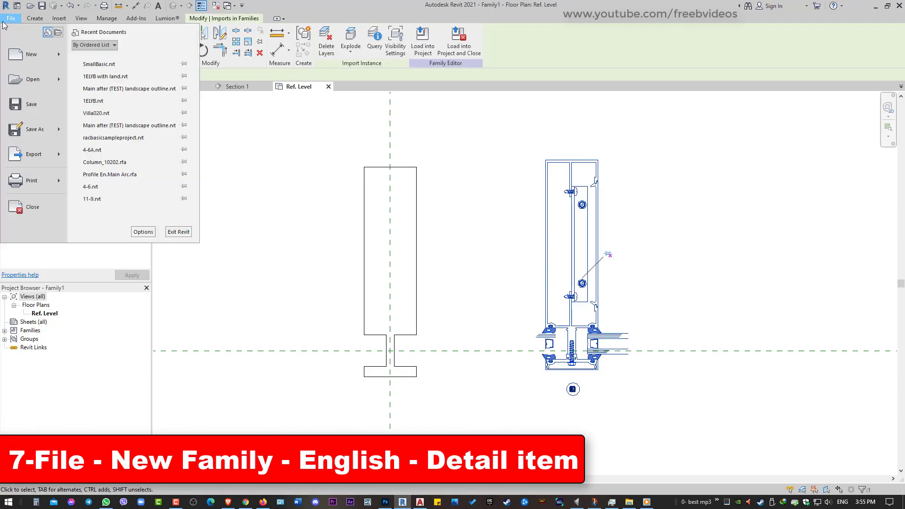
mouse_move(31, 53)
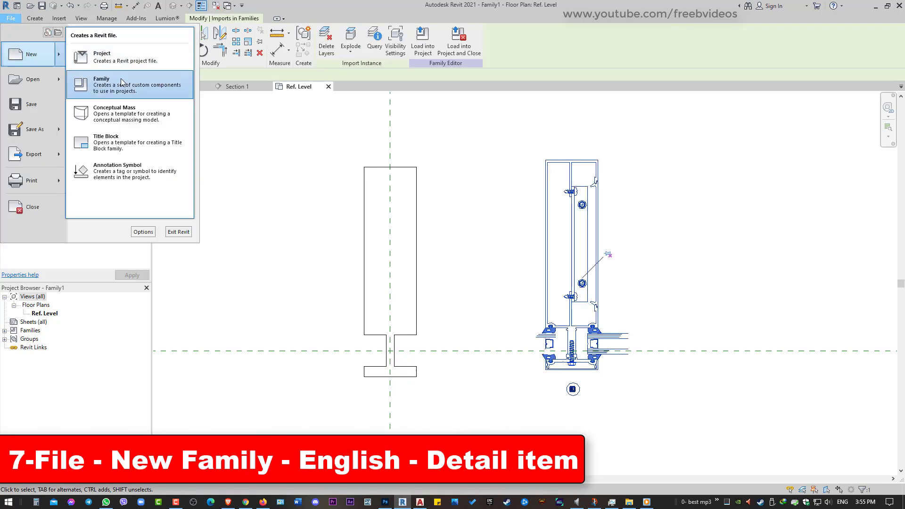
left_click(121, 78)
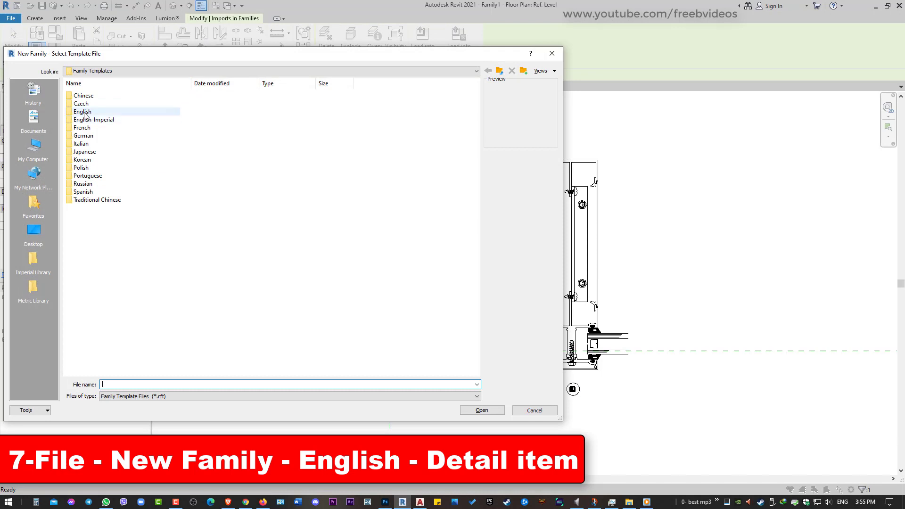
double_click(85, 113)
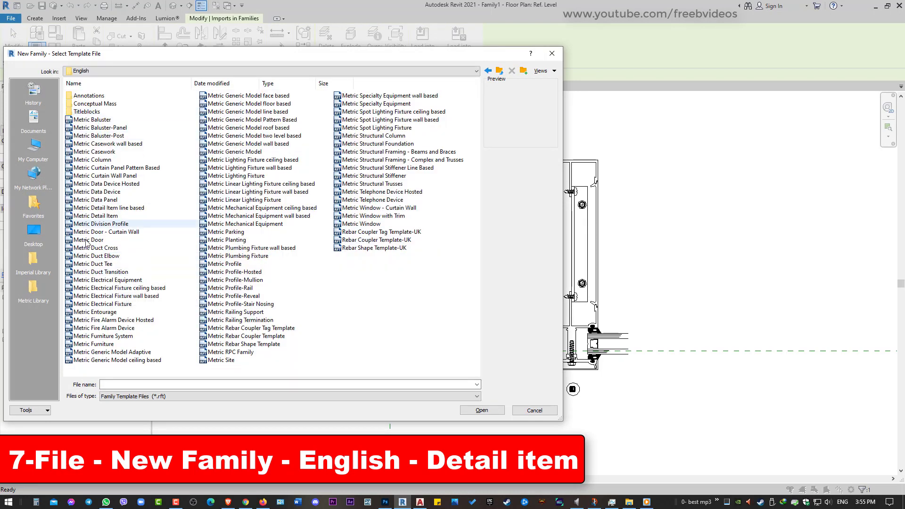
left_click(110, 218)
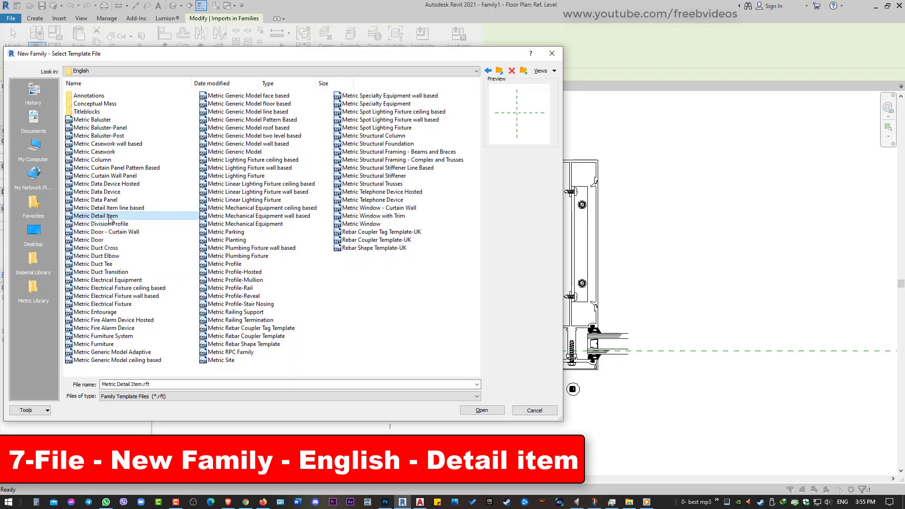
left_click(486, 411)
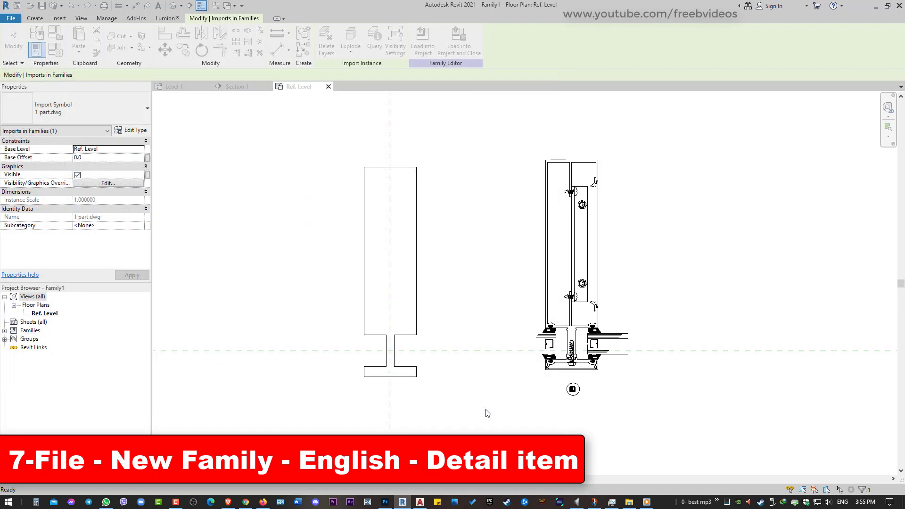
left_click(298, 86)
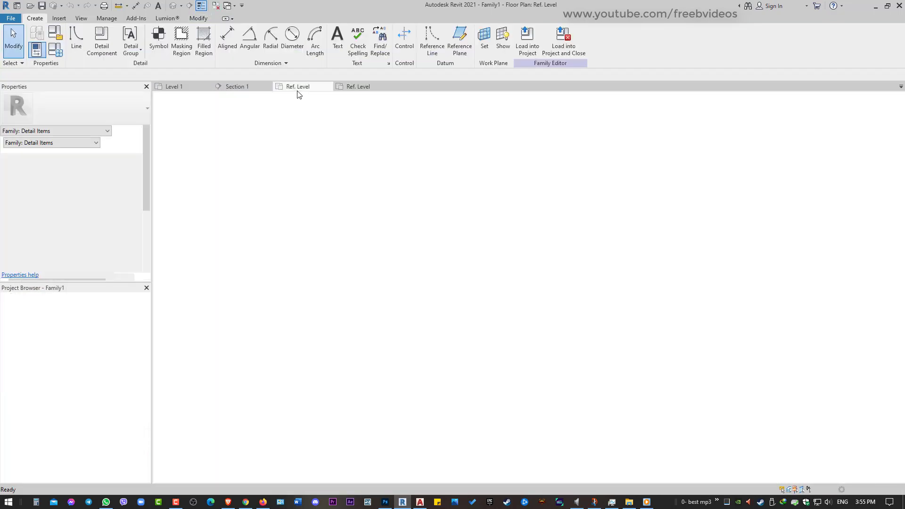
Step: Copy the mullion DWG from Family1 and paste it into Family2 at the reference-plane crossing
key("ctrl+c")
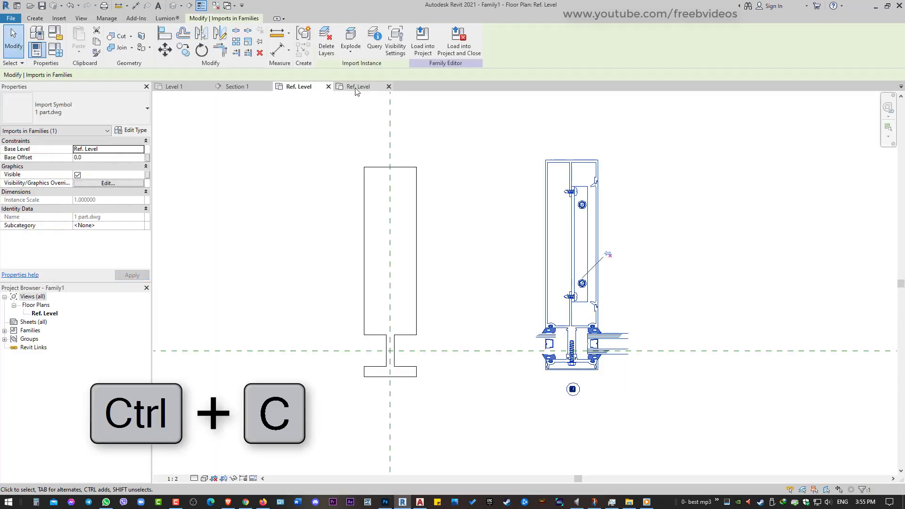
left_click(358, 87)
key("ctrl+v")
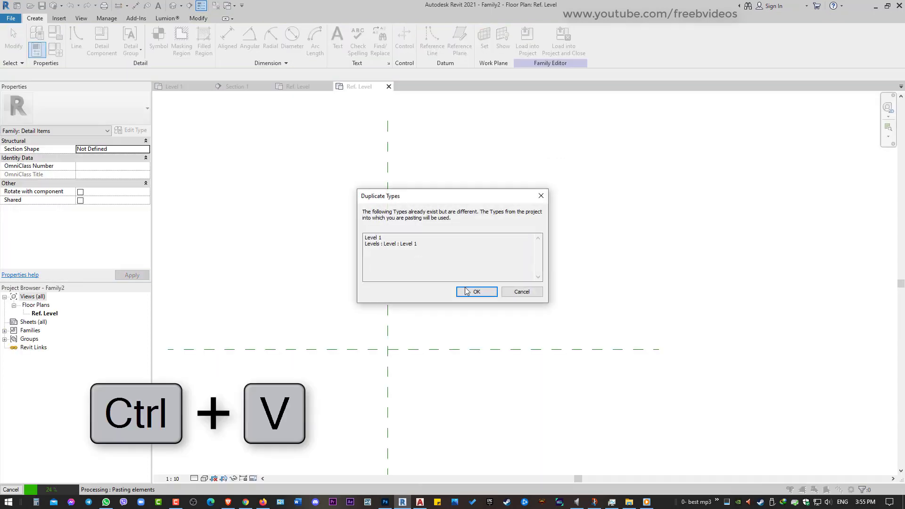
left_click(474, 291)
left_click(383, 350)
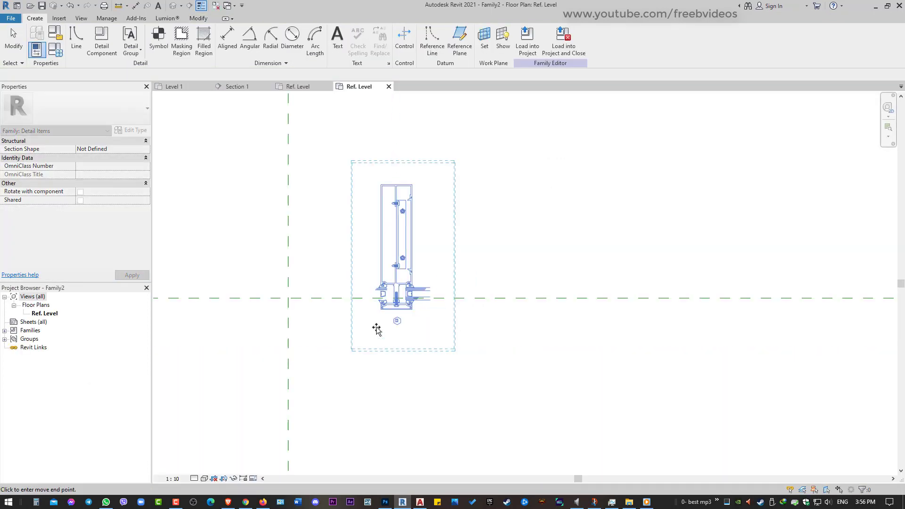
scroll(363, 320, "up", 2)
scroll(364, 320, "up", 2)
scroll(542, 255, "up", 2)
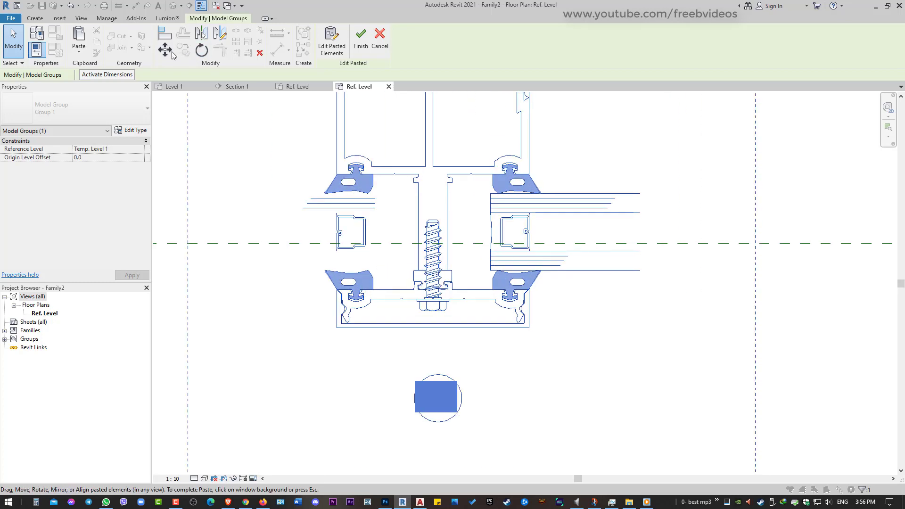
key("Escape")
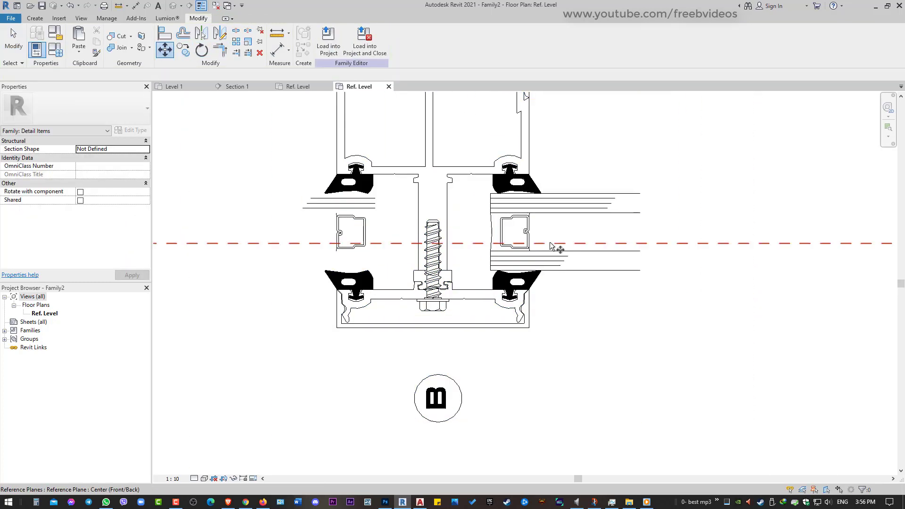
scroll(519, 243, "up", 4)
scroll(519, 231, "up", 2)
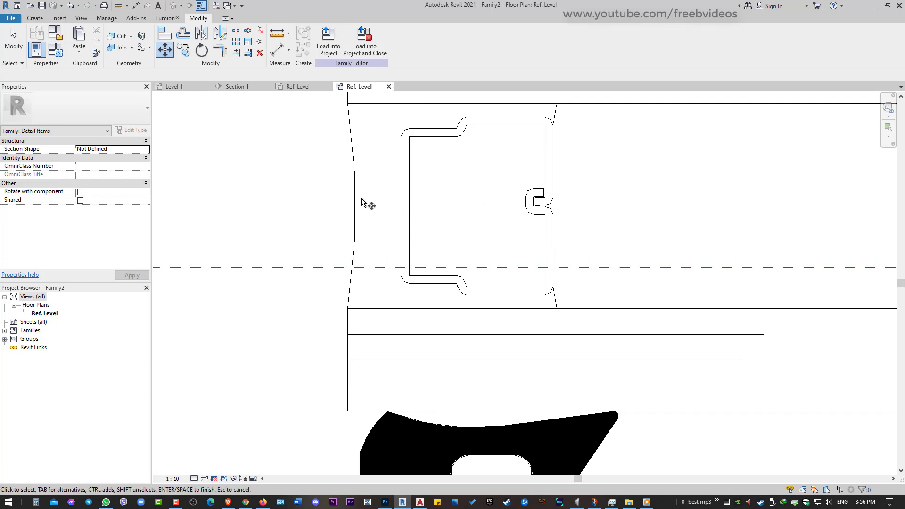
scroll(353, 206, "down", 3)
scroll(352, 206, "down", 2)
key("Escape")
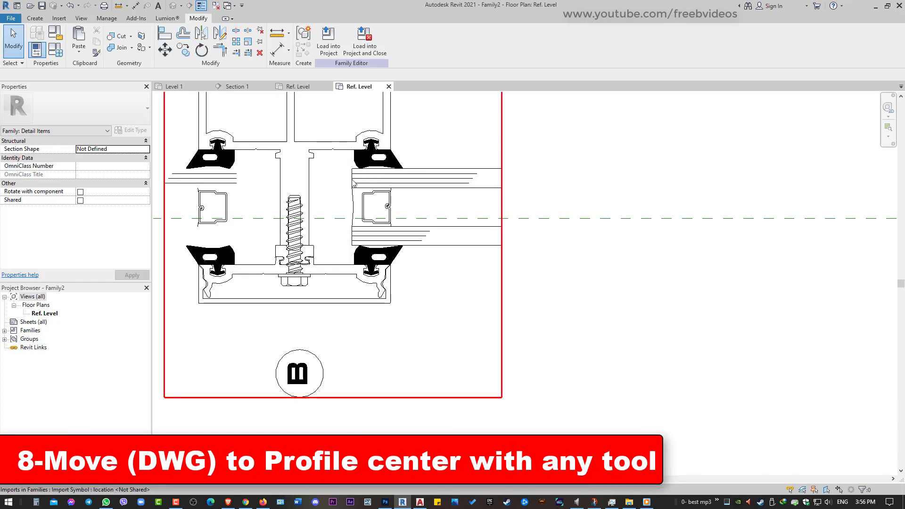
Step: Move the pasted drawing so its profile point snaps to the reference-plane intersection
left_click(353, 183)
left_click(165, 49)
scroll(354, 207, "up", 2)
left_click(355, 208)
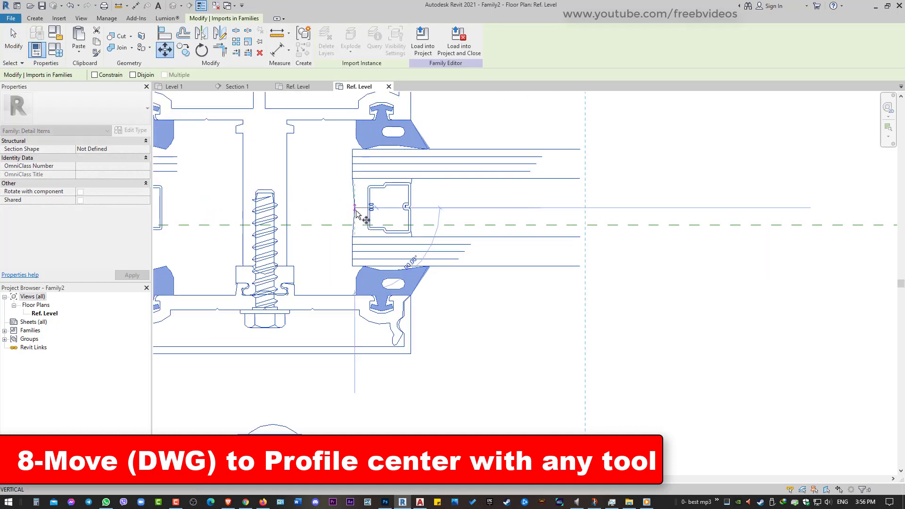
left_click(354, 225)
scroll(424, 245, "down", 3)
scroll(425, 245, "down", 1)
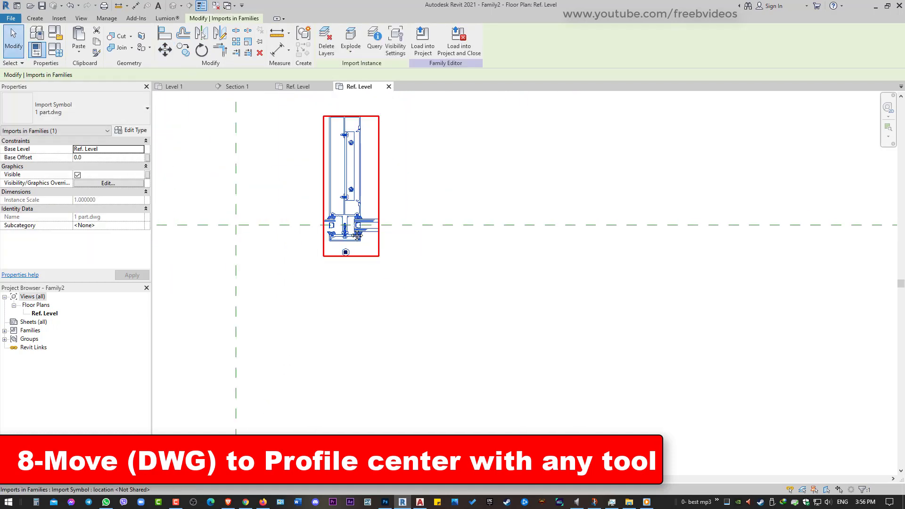
scroll(424, 245, "down", 1)
Step: Move it again, placing the screw tip midpoint on the Center (Left/Right) reference plane
left_click(165, 49)
scroll(376, 202, "up", 2)
scroll(368, 203, "up", 4)
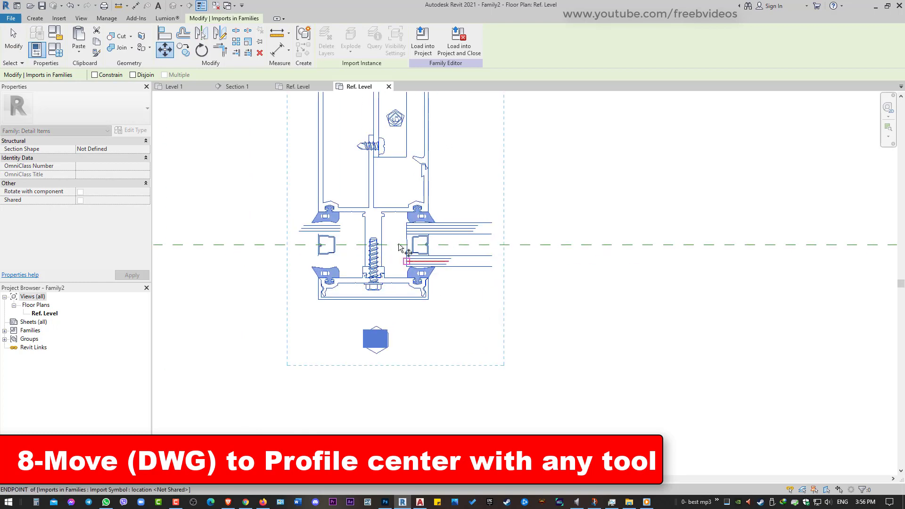
scroll(356, 198, "up", 3)
scroll(353, 198, "up", 1)
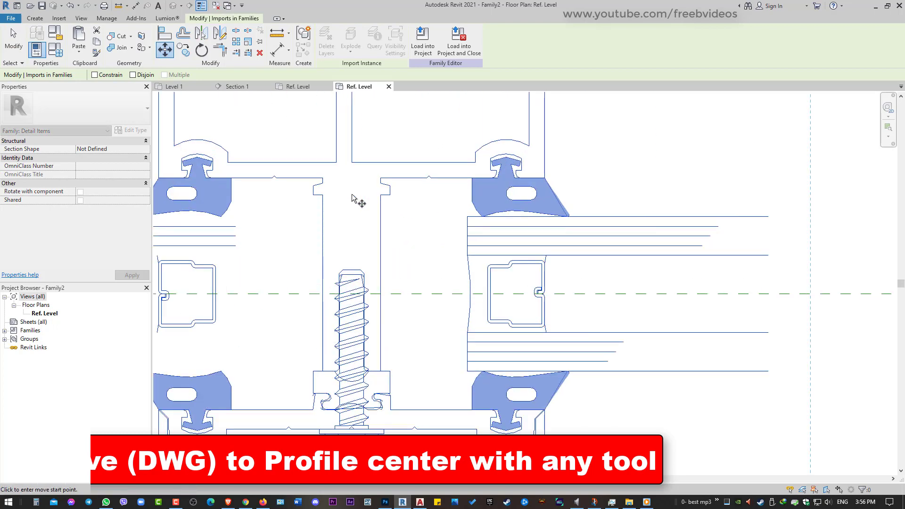
left_click(352, 273)
scroll(351, 272, "down", 5)
scroll(278, 269, "down", 2)
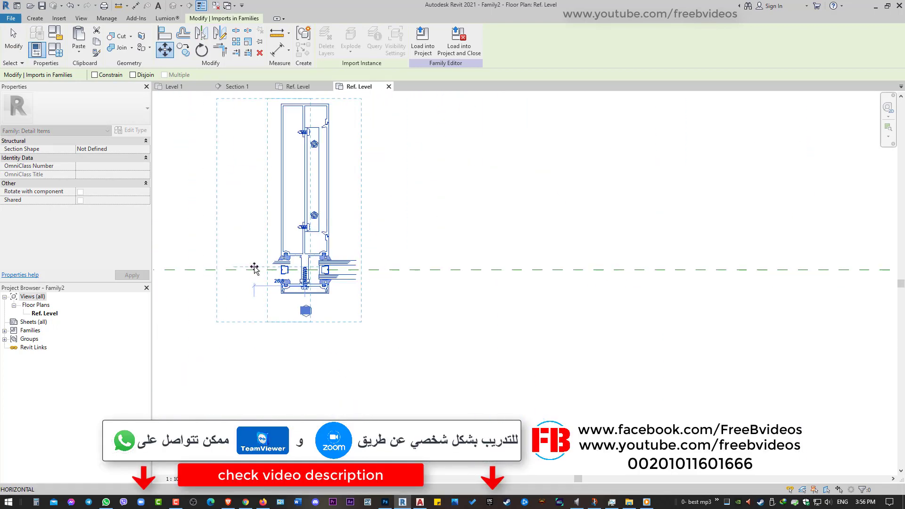
left_click(254, 271)
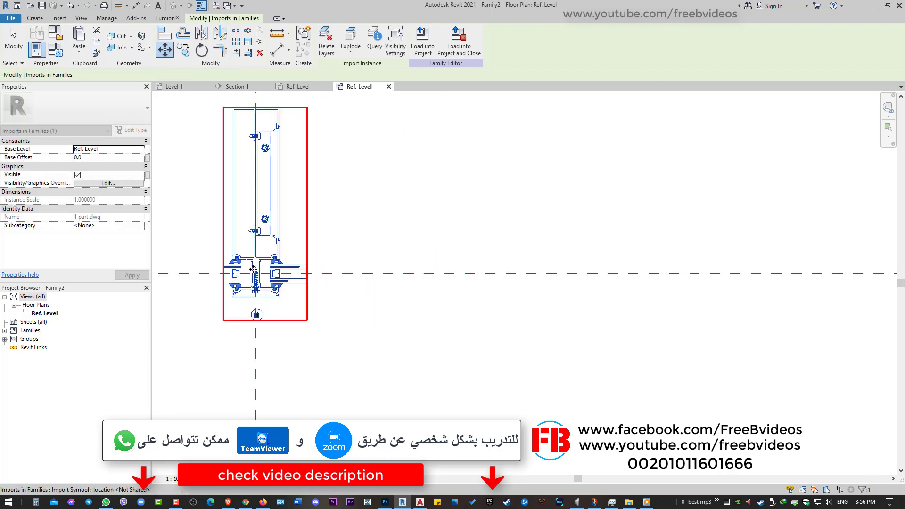
scroll(472, 255, "up", 2)
scroll(489, 253, "up", 1)
left_click(489, 253)
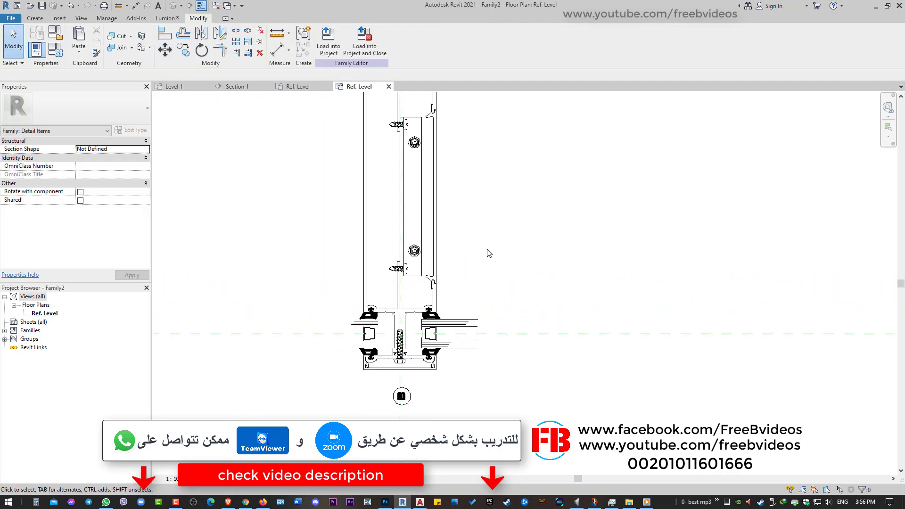
scroll(448, 288, "up", 2)
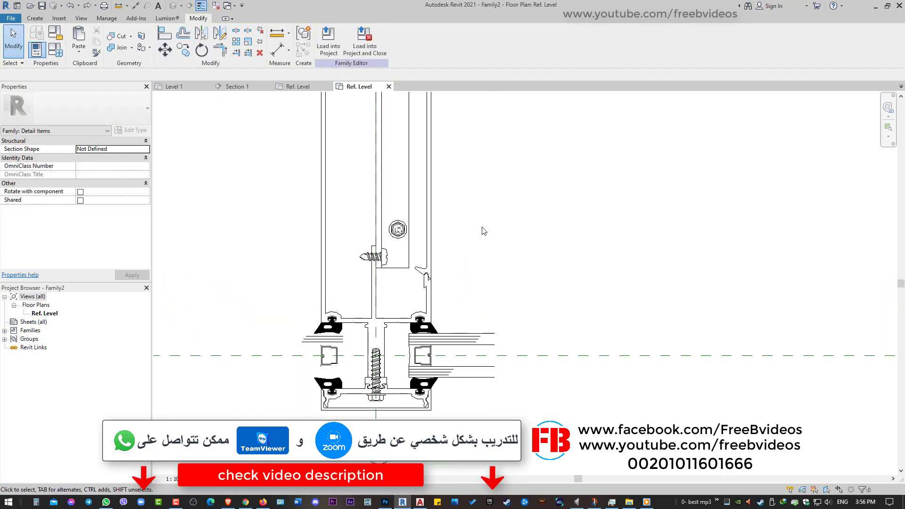
left_click(490, 336)
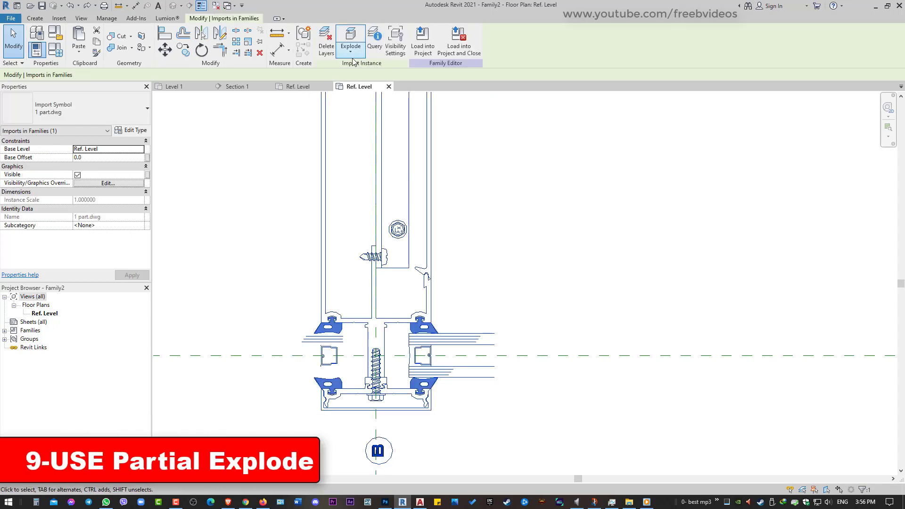
Step: Partially explode the imported mullion drawing into separate lines
left_click(351, 53)
left_click(374, 79)
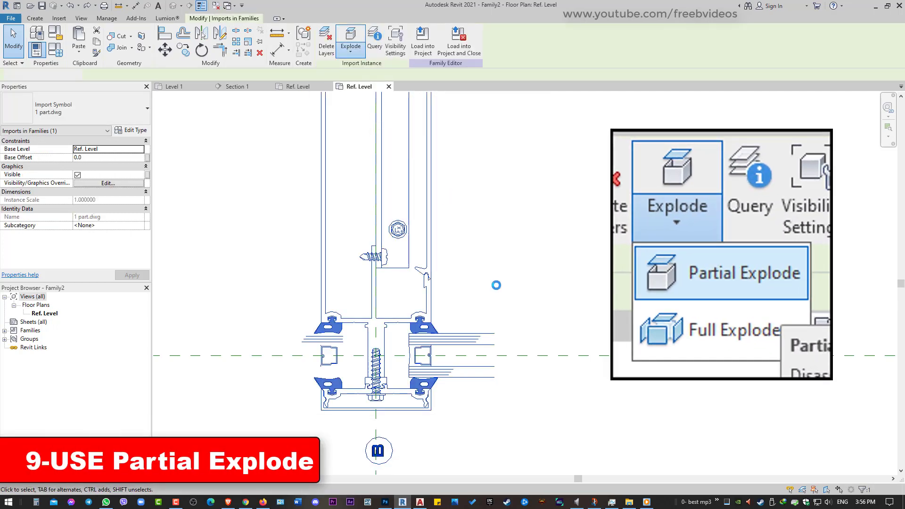
scroll(513, 327, "up", 2)
left_click_drag(517, 328, 473, 414)
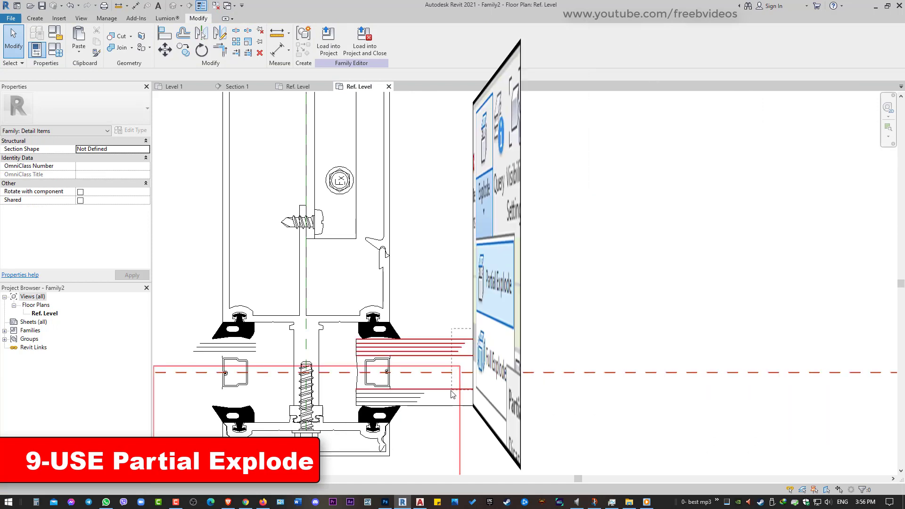
key("Escape")
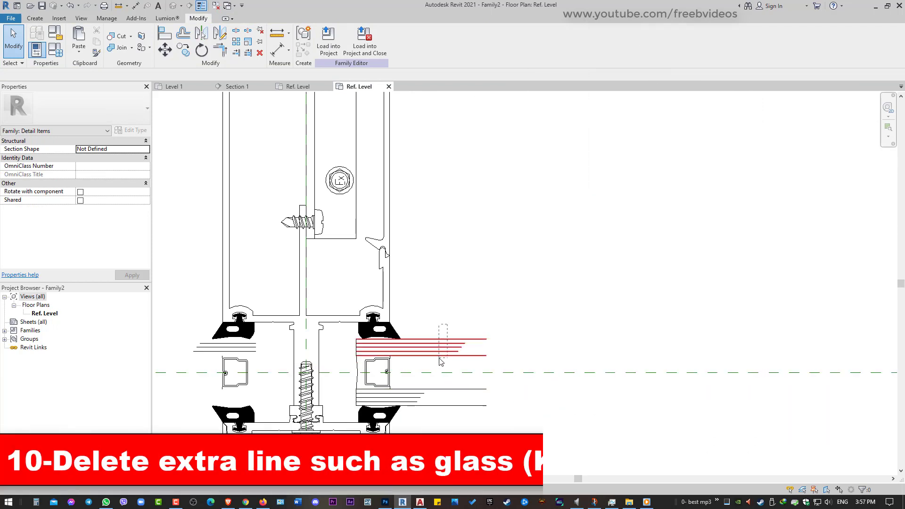
Step: Delete the upper, lower and vertical glass lines beside the right profile
left_click_drag(449, 328, 490, 365)
key("Delete")
left_click_drag(489, 417, 419, 384)
key("Delete")
scroll(430, 365, "up", 2)
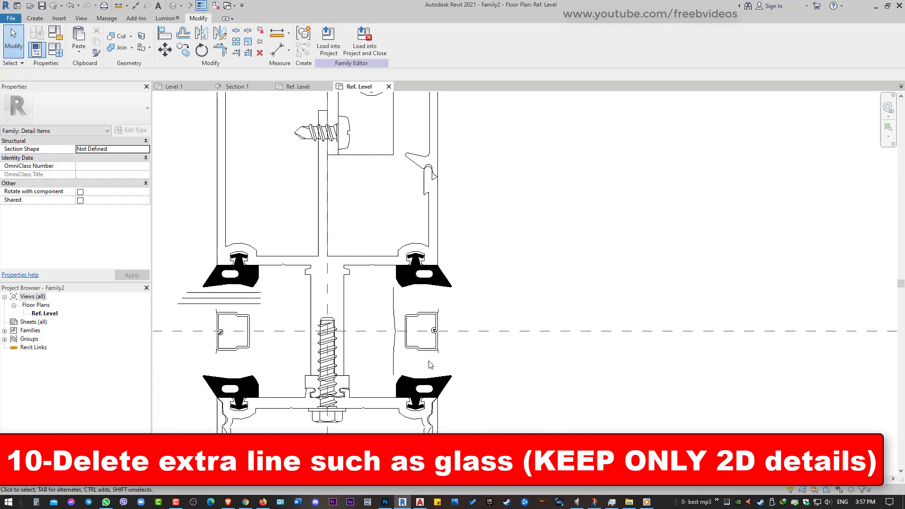
left_click(395, 361)
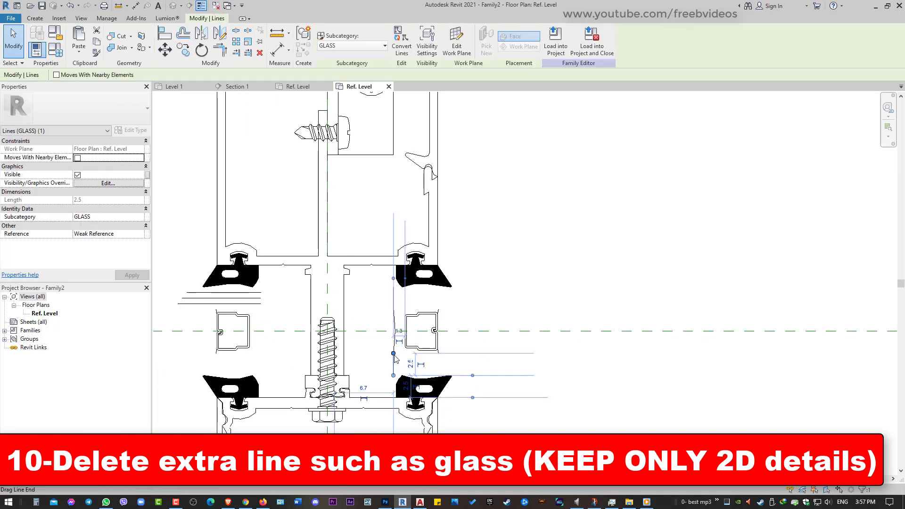
key("Escape")
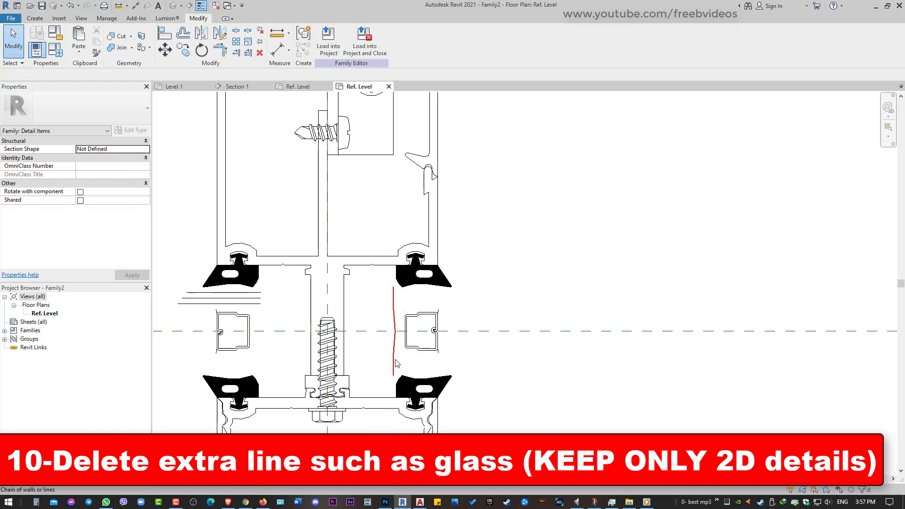
left_click(395, 363)
key("Delete")
Step: Delete the short leftover lines at the profile's top and bottom corner
scroll(442, 325, "up", 5)
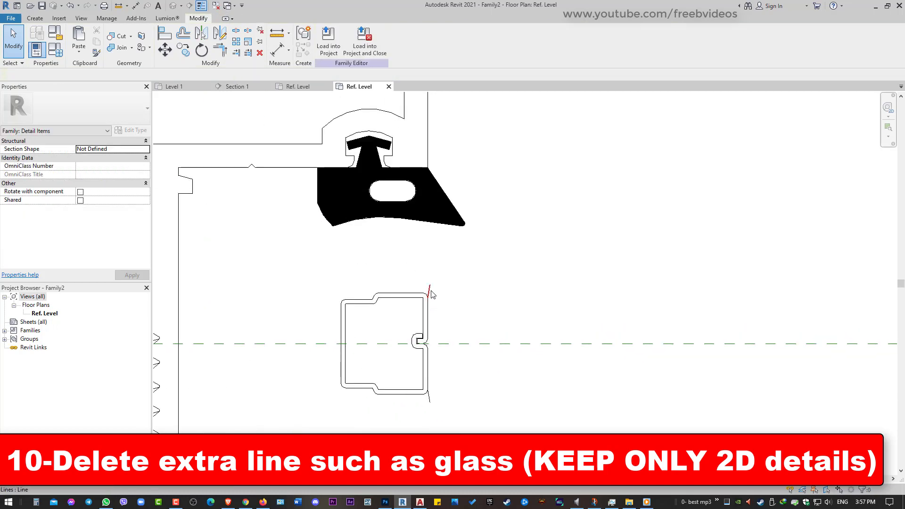
left_click(431, 293)
key("Delete")
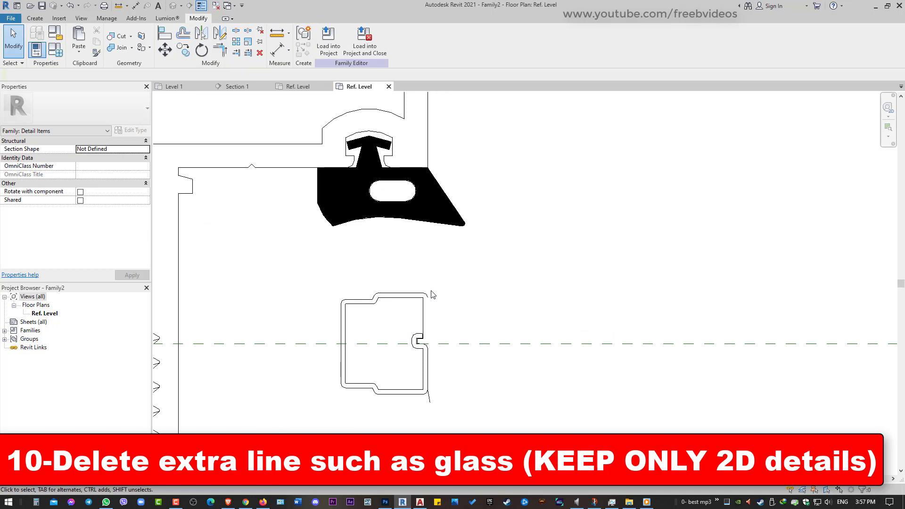
left_click(432, 295)
key("Delete")
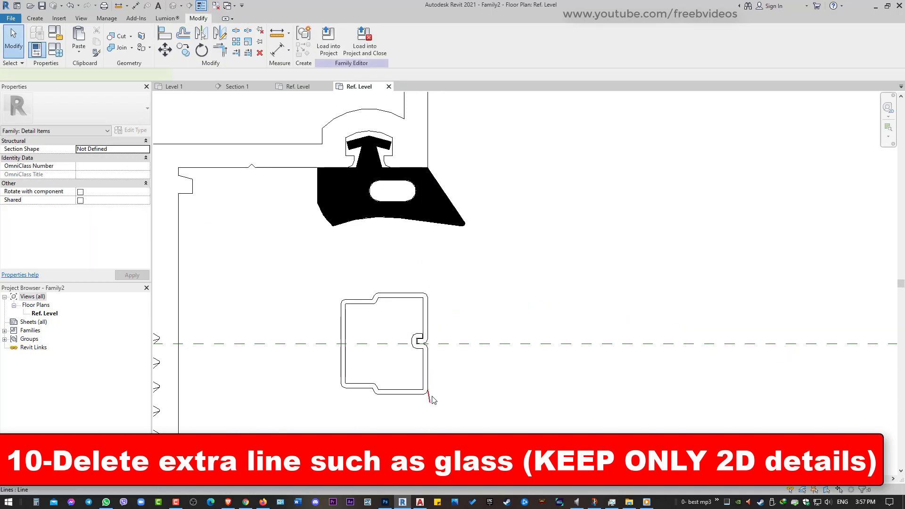
scroll(432, 400, "down", 3)
middle_click_drag(415, 358, 698, 275)
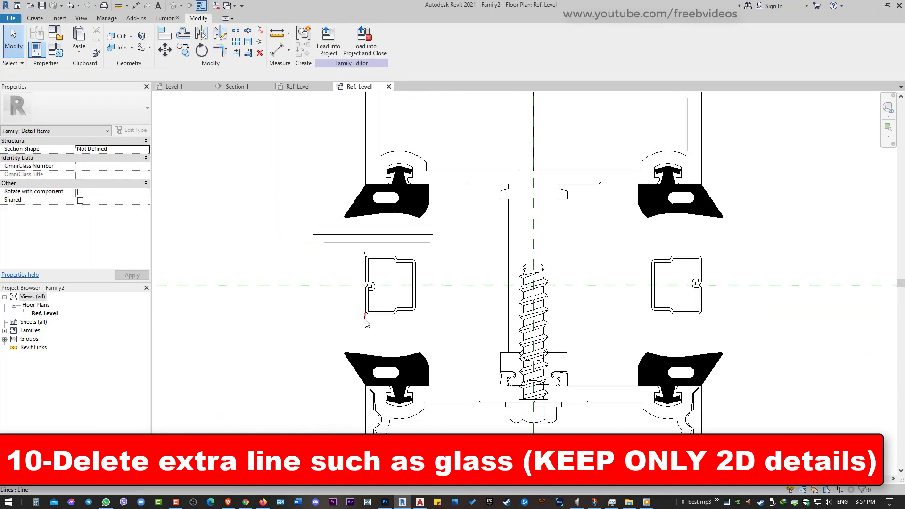
Step: Delete the three left glass lines and the stray circle below the mullion
left_click_drag(343, 253, 312, 215)
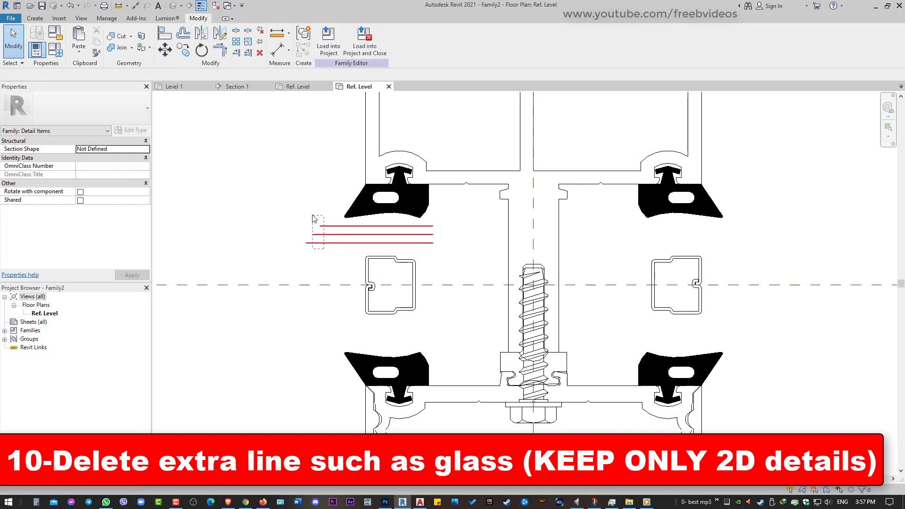
key("Delete")
middle_click_drag(356, 319, 278, 204)
scroll(456, 370, "down", 2)
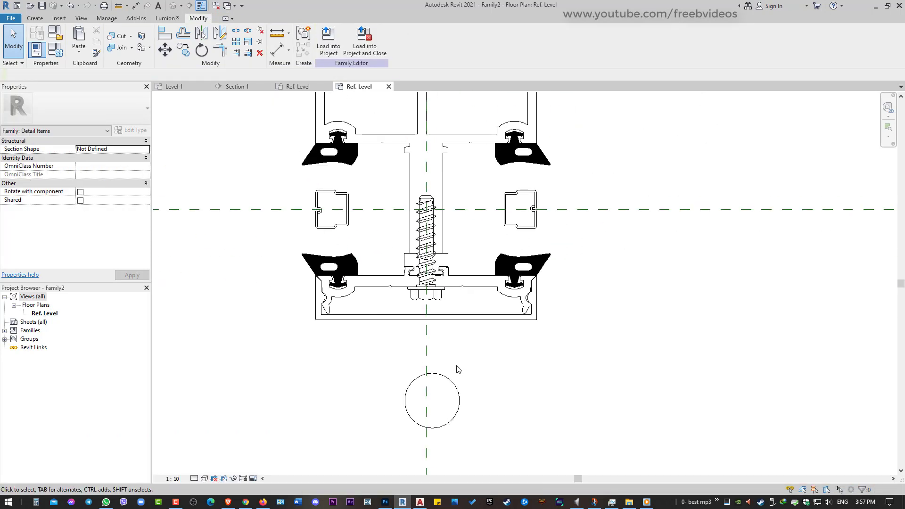
left_click(452, 386)
key("Delete")
Step: Inspect the imported screw and review the rest of the mullion detail
scroll(453, 363, "down", 1)
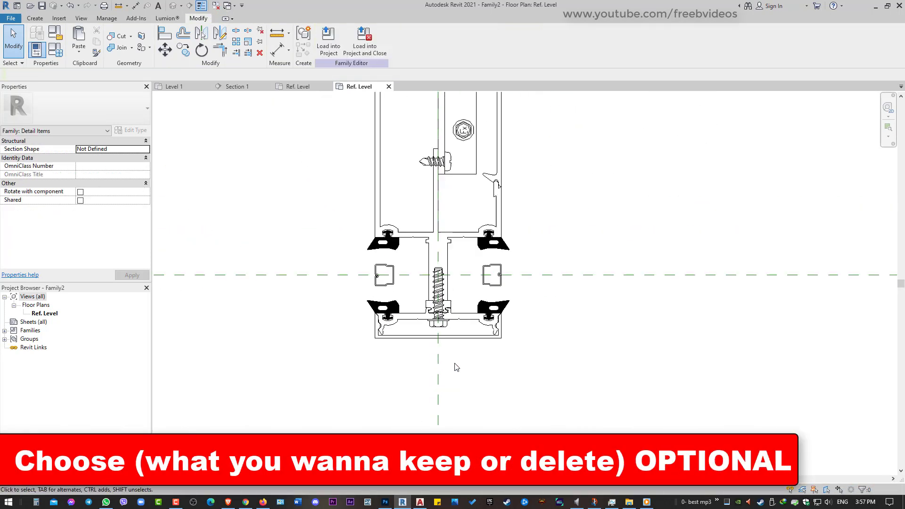
scroll(436, 389, "down", 2)
middle_click_drag(436, 391, 452, 424)
scroll(382, 340, "up", 3)
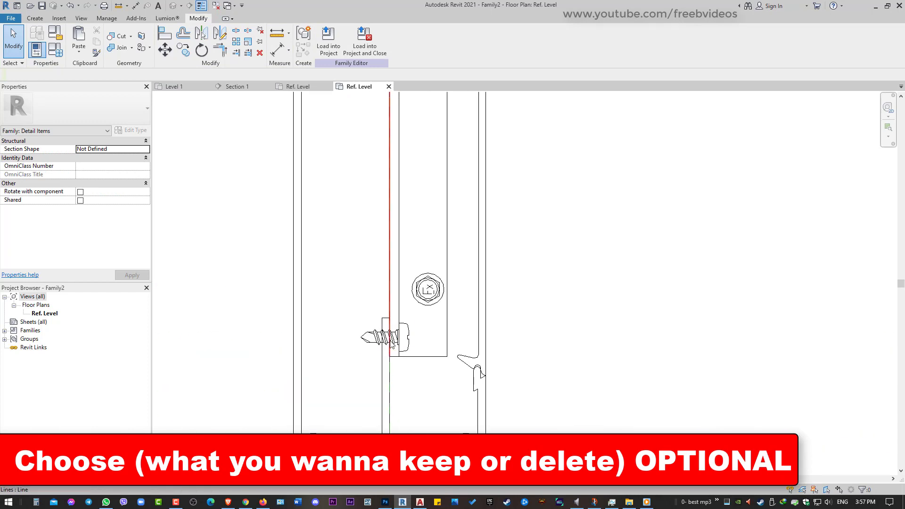
left_click(378, 339)
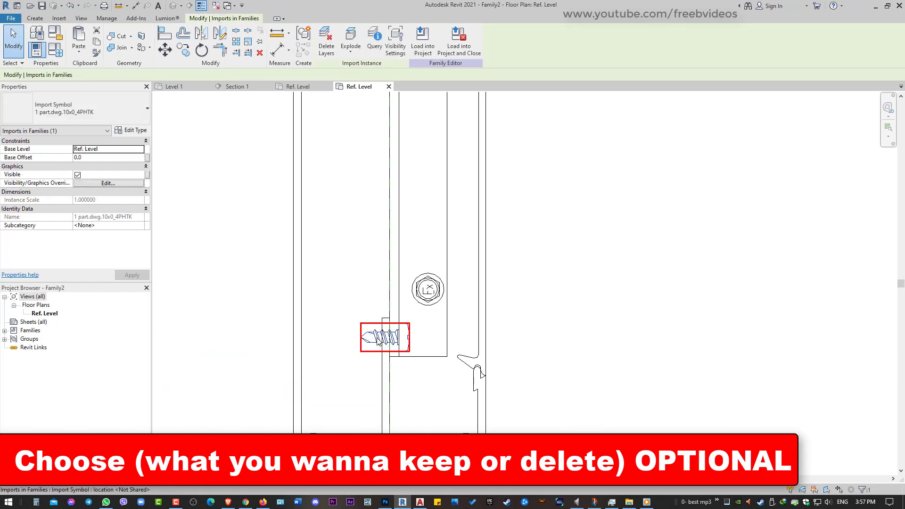
scroll(378, 337, "down", 1)
scroll(377, 337, "down", 2)
scroll(377, 337, "down", 1)
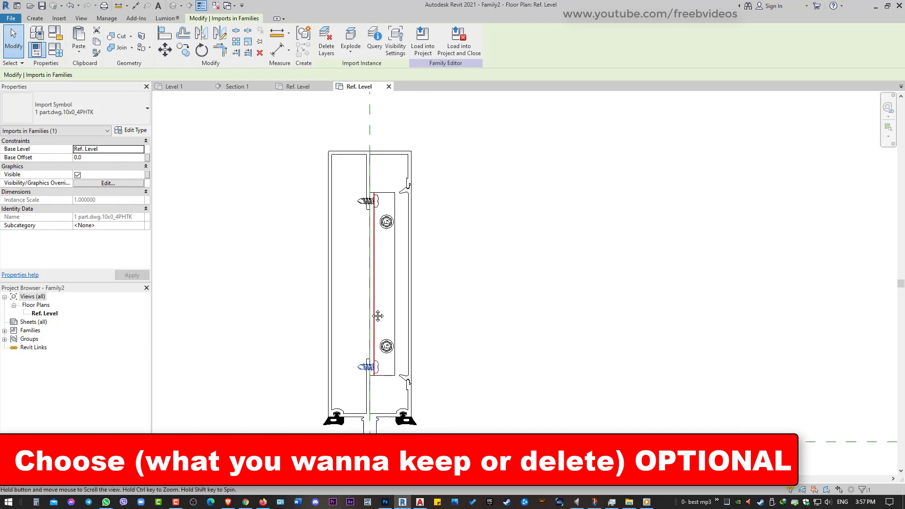
left_click(479, 314)
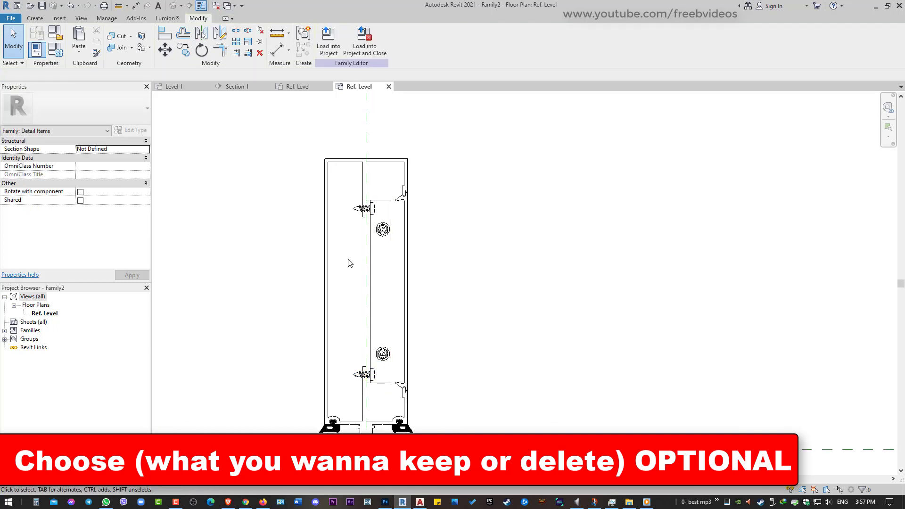
mouse_move(366, 393)
middle_mouse_down()
mouse_move(395, 230)
mouse_move(404, 293)
middle_mouse_up()
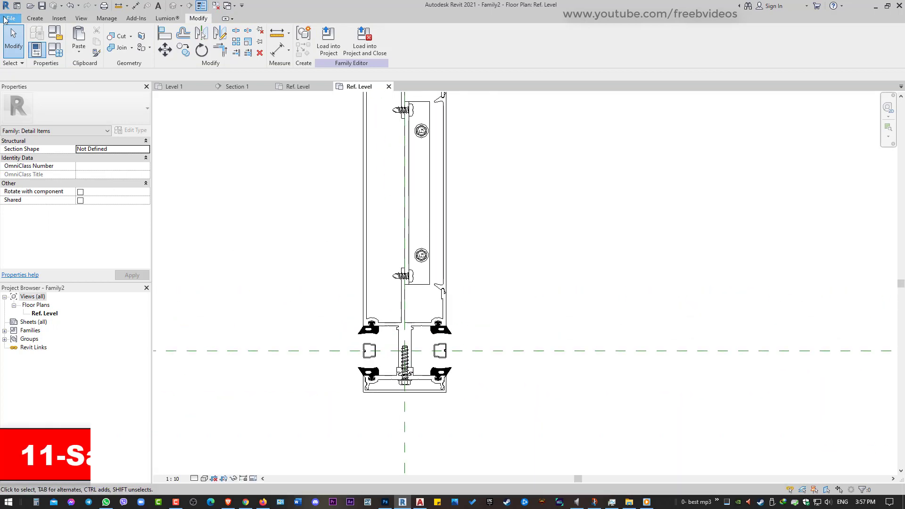
Step: Save the cleaned drawing as a family named 'Detail part'
left_click(10, 18)
left_click(108, 128)
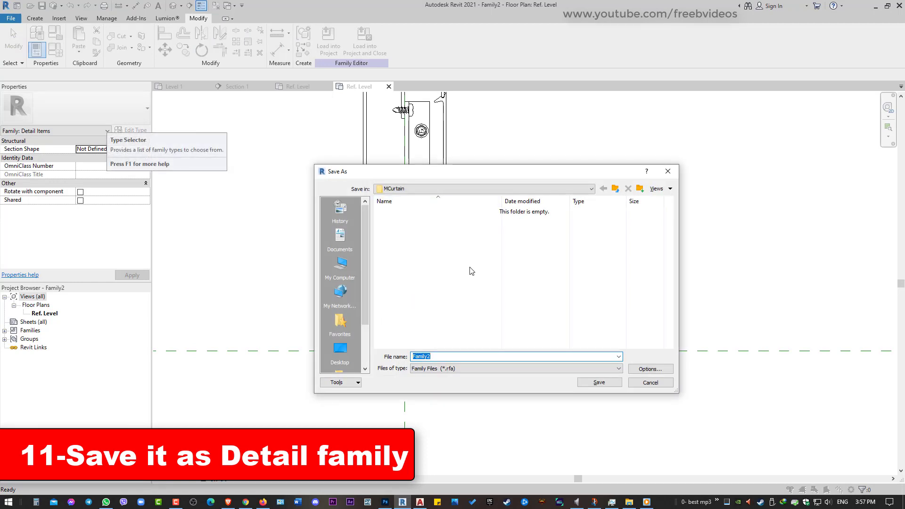
type("Detail par")
key("Return")
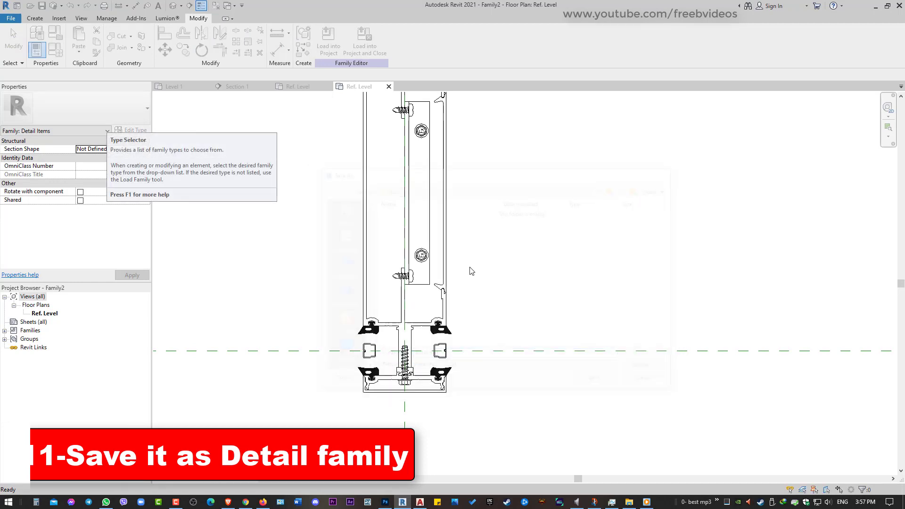
Step: Load Detail part into Family1 and place it at the reference plane intersection
left_click(332, 51)
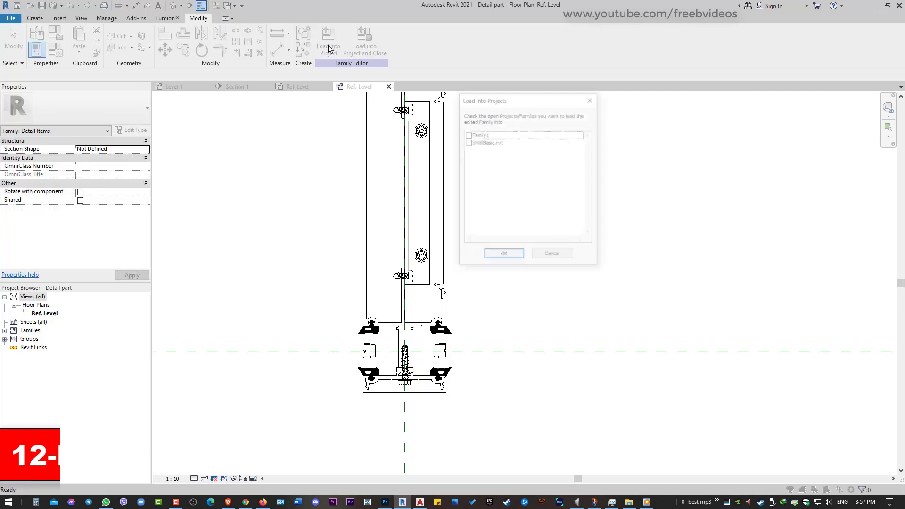
left_click(467, 135)
left_click(504, 256)
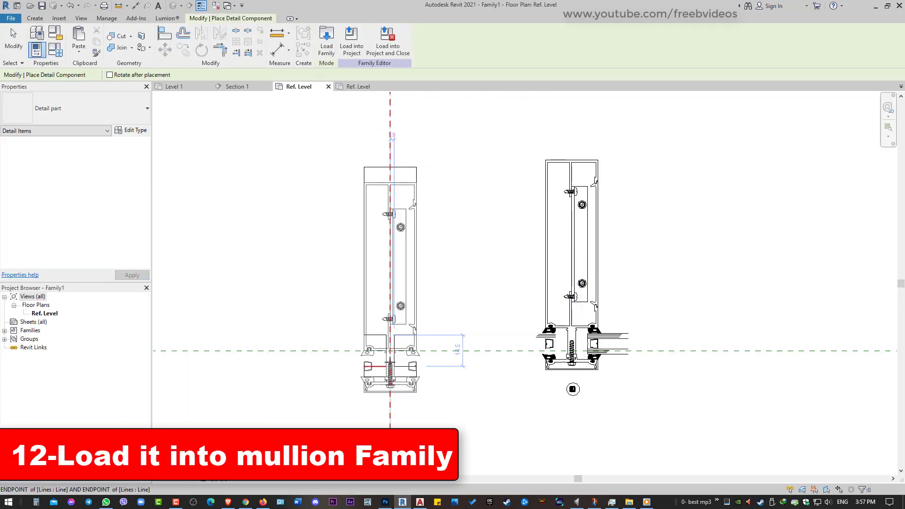
scroll(390, 321, "up", 5)
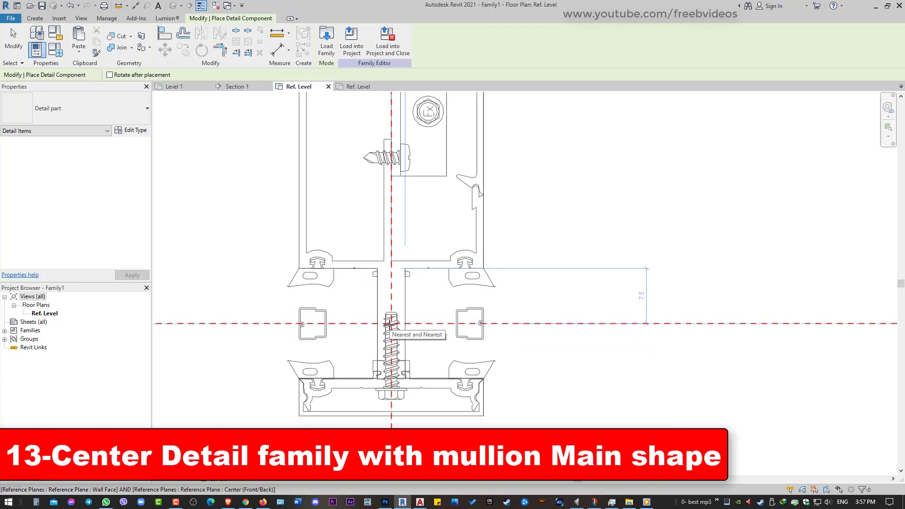
left_click(390, 325)
scroll(525, 317, "down", 2)
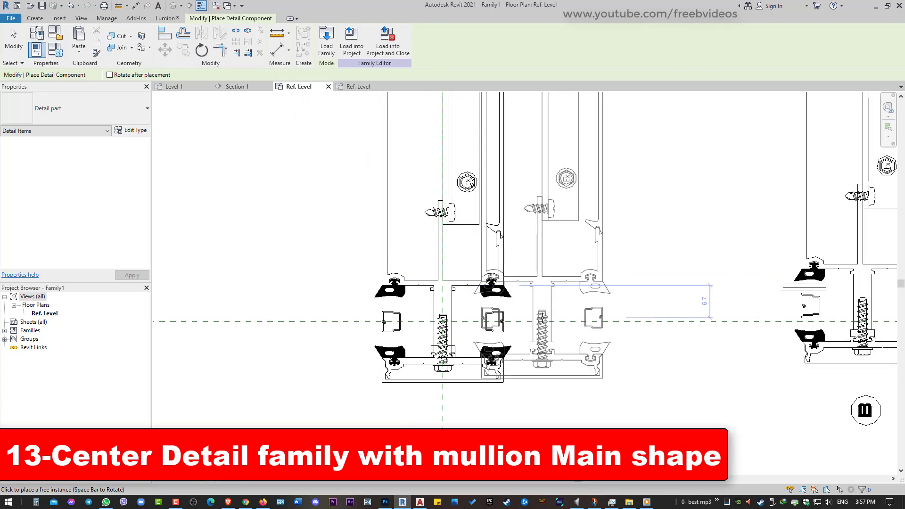
key("Escape")
scroll(386, 340, "down", 2)
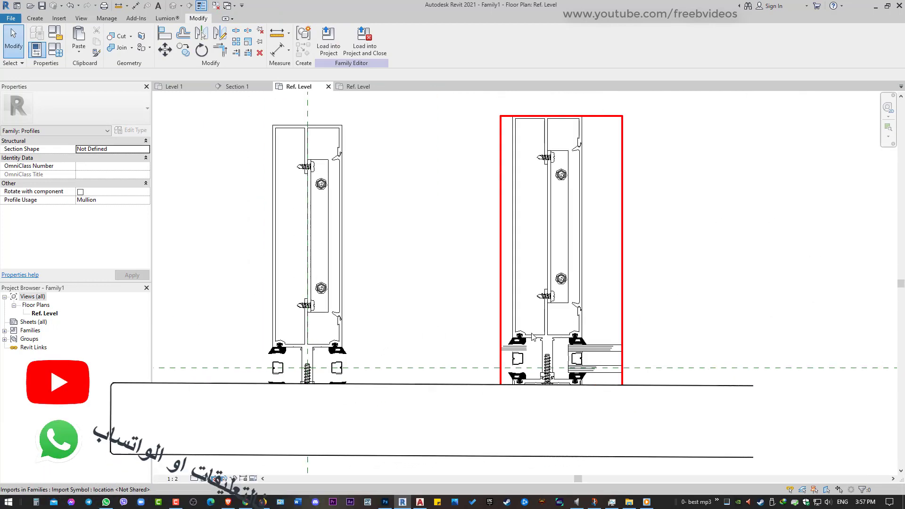
Step: Delete the old imported mullion drawing from Family1
left_click(521, 352)
key("Delete")
scroll(519, 339, "down", 1)
middle_click_drag(483, 338, 522, 319)
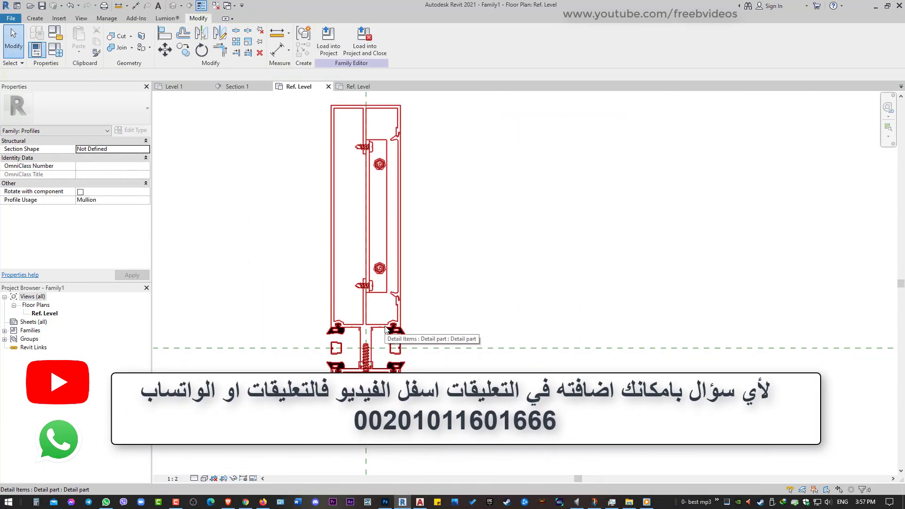
Step: Untick Medium in the Detail part's visibility settings so it shows only at Fine
left_click(386, 328)
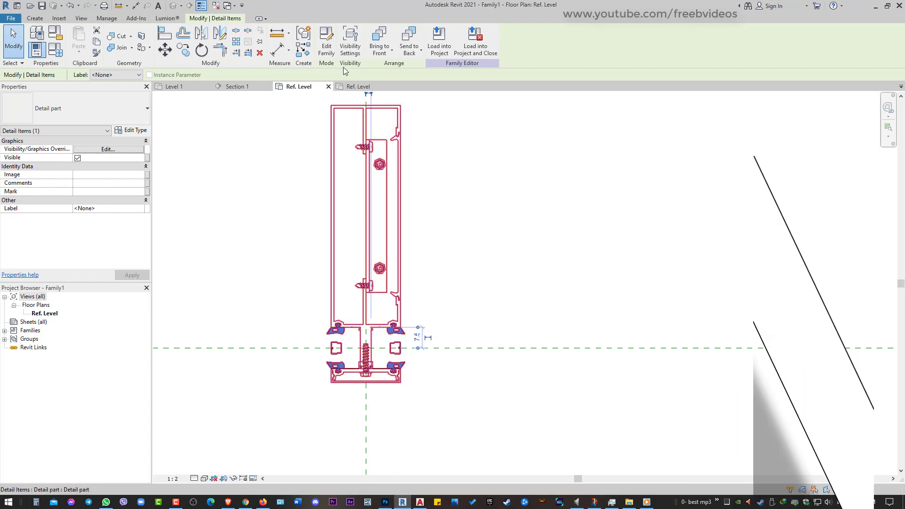
left_click(350, 47)
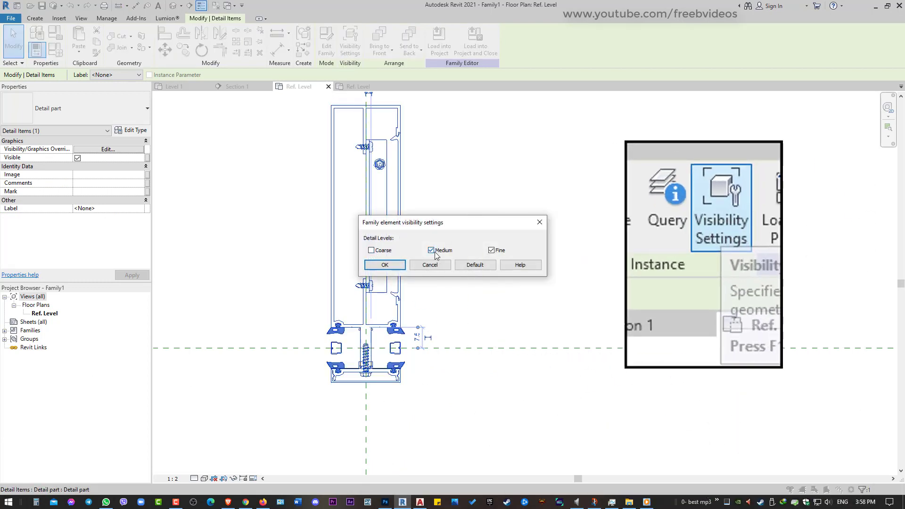
left_click(433, 251)
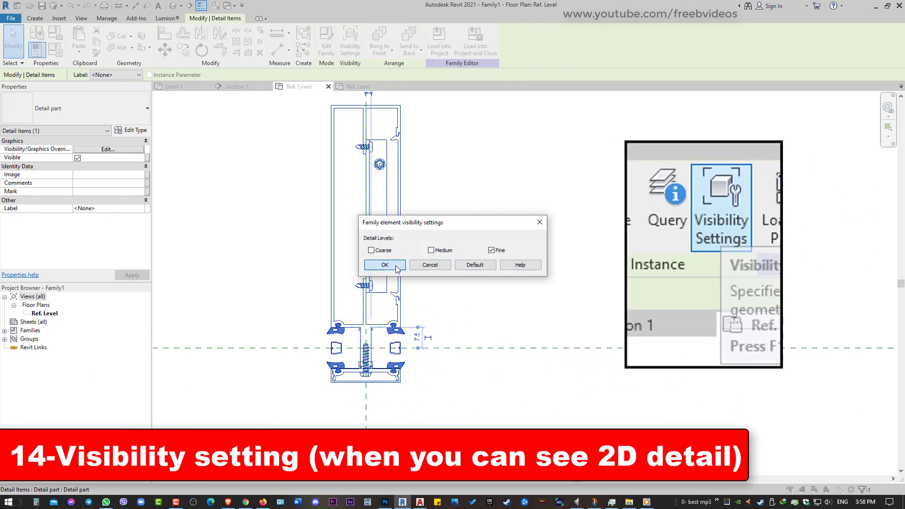
left_click(385, 265)
left_click(493, 269)
Step: Move the Detail part aside to check the profile beneath, then undo the move
scroll(501, 304, "down", 2)
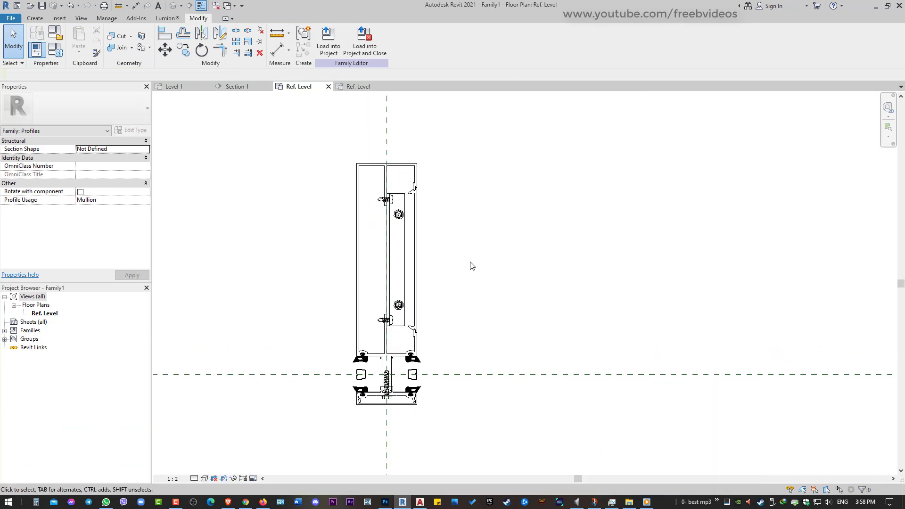
scroll(470, 266, "down", 1)
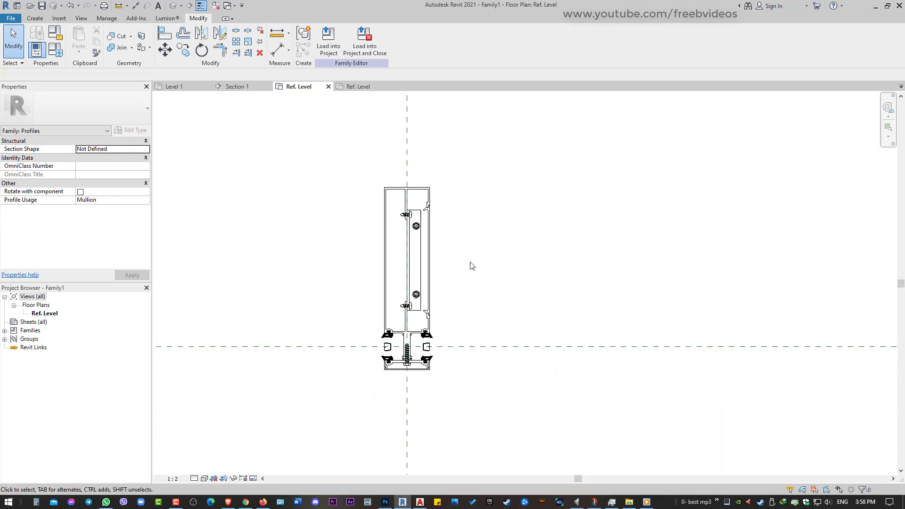
left_click(416, 265)
left_click_drag(416, 265, 499, 268)
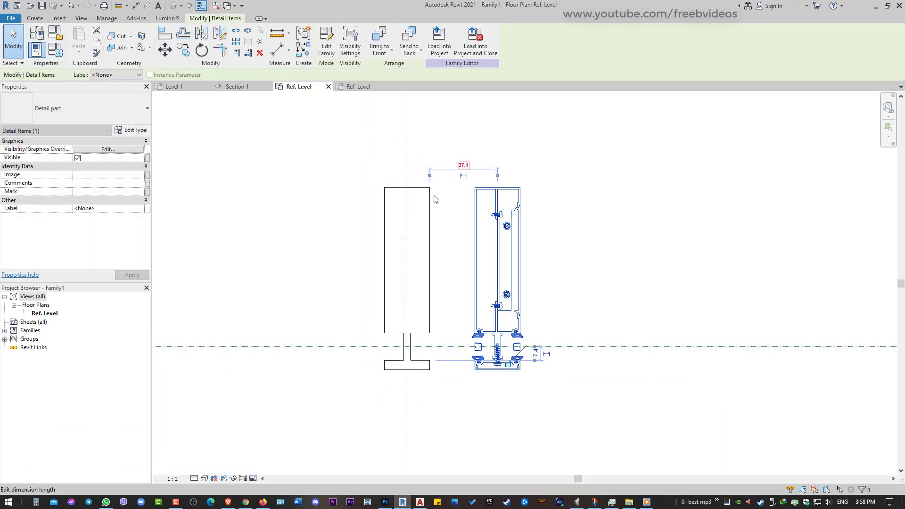
key("ctrl+z")
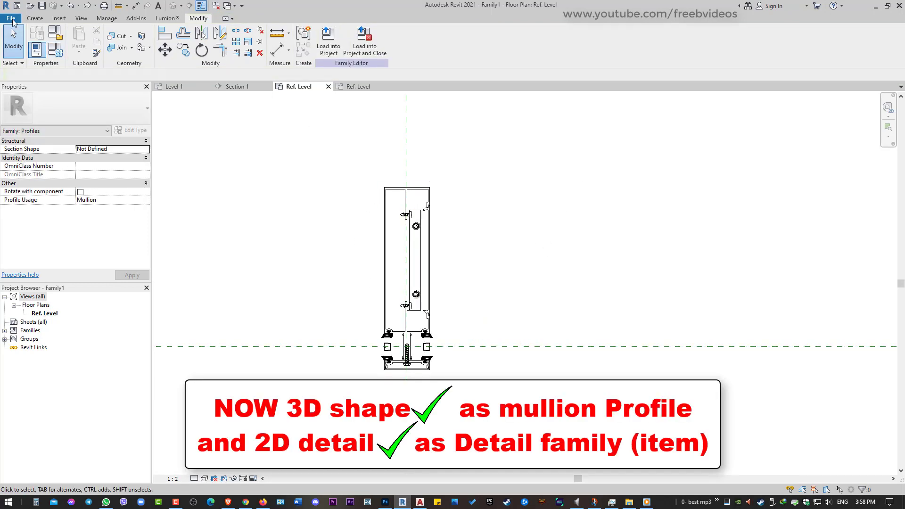
Step: Save the mullion profile as a new family file named Mu(model+detail) in MCurtain
left_click(12, 21)
mouse_move(34, 129)
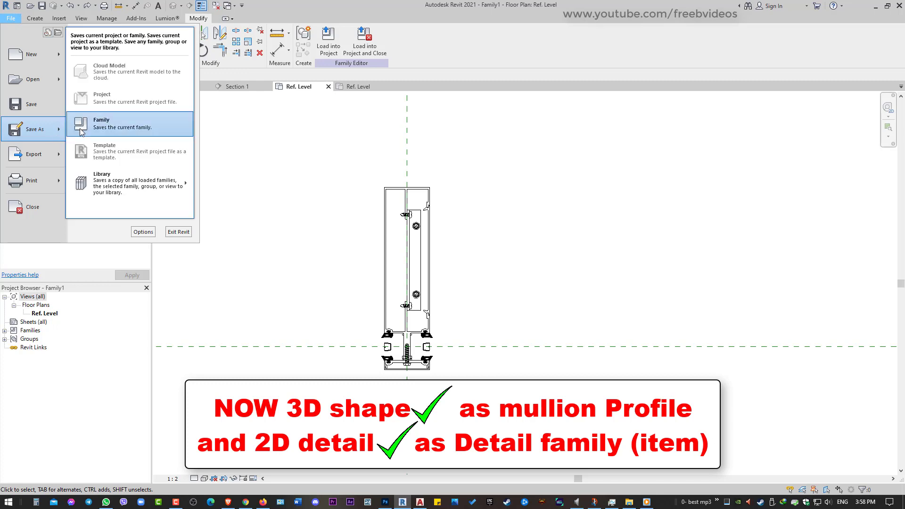
left_click(102, 131)
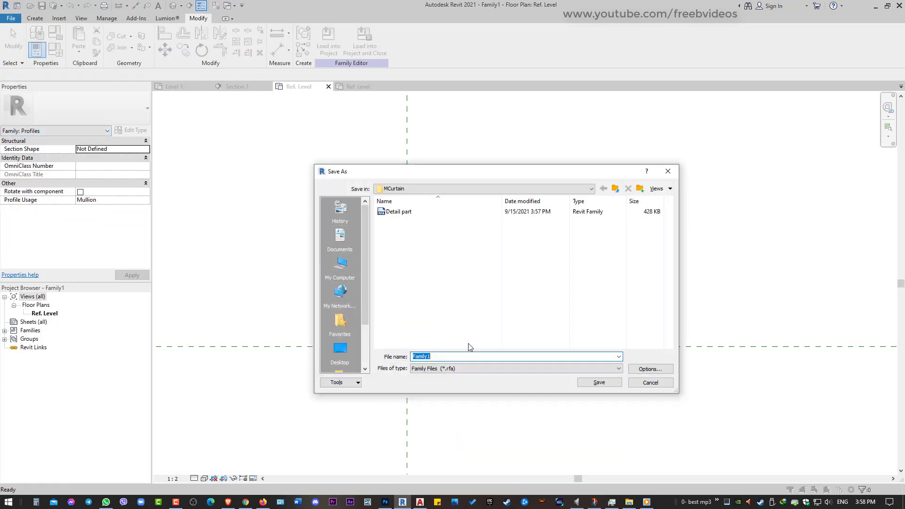
type("Mu")
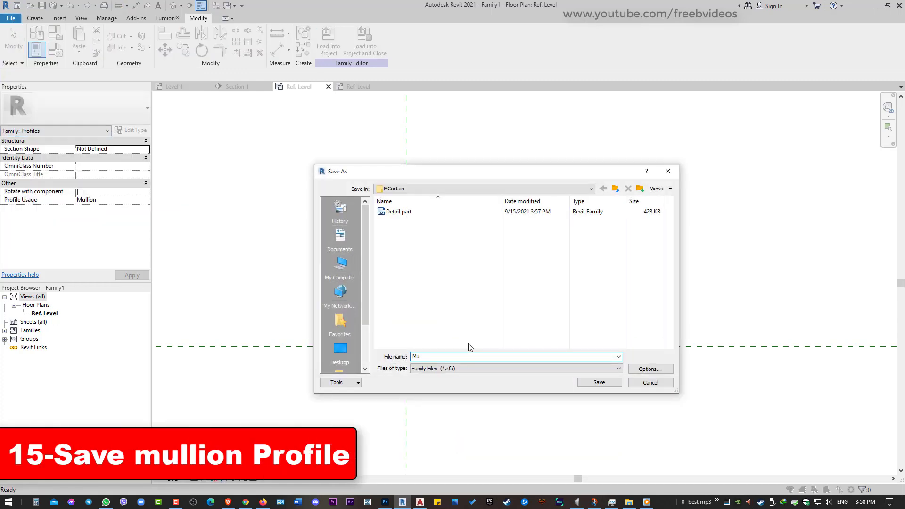
type("(model+detail")
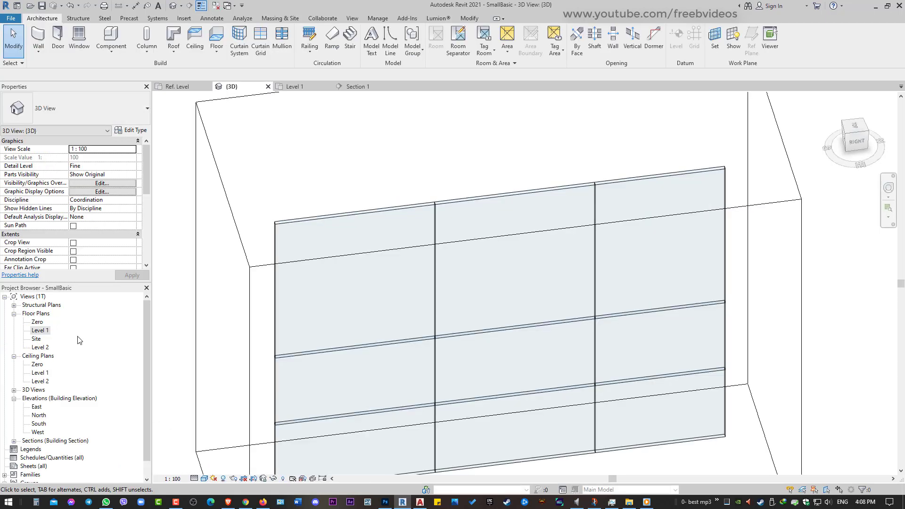
scroll(50, 358, "down", 2)
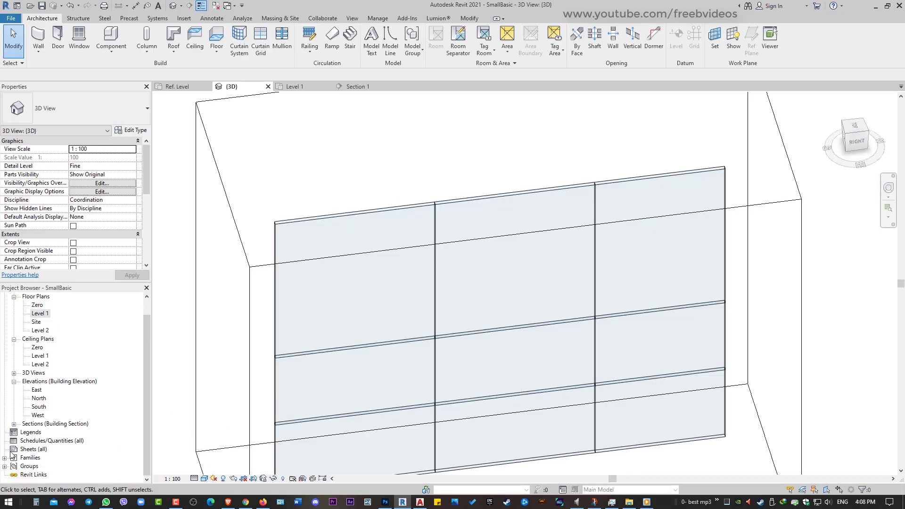
Step: Expand Families > Curtain Wall Mullions in the Project Browser to Rectangular Mullion
left_click(5, 458)
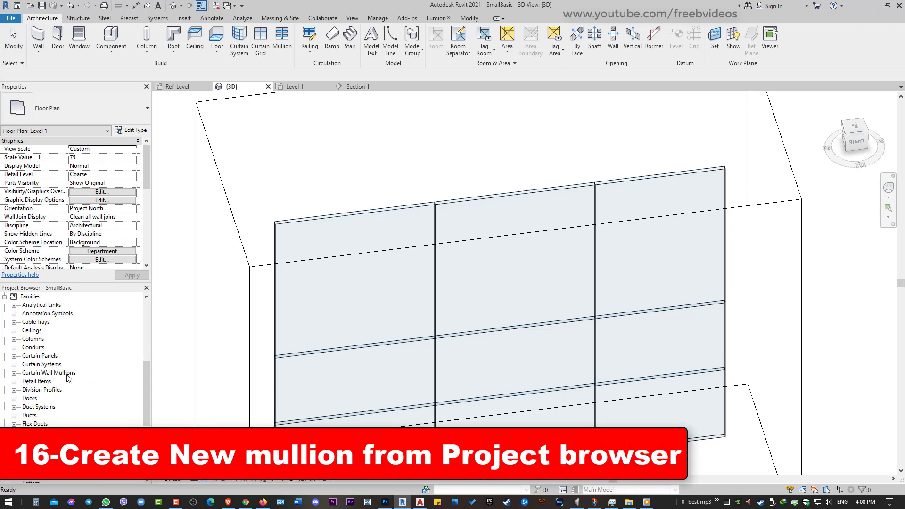
left_click(52, 374)
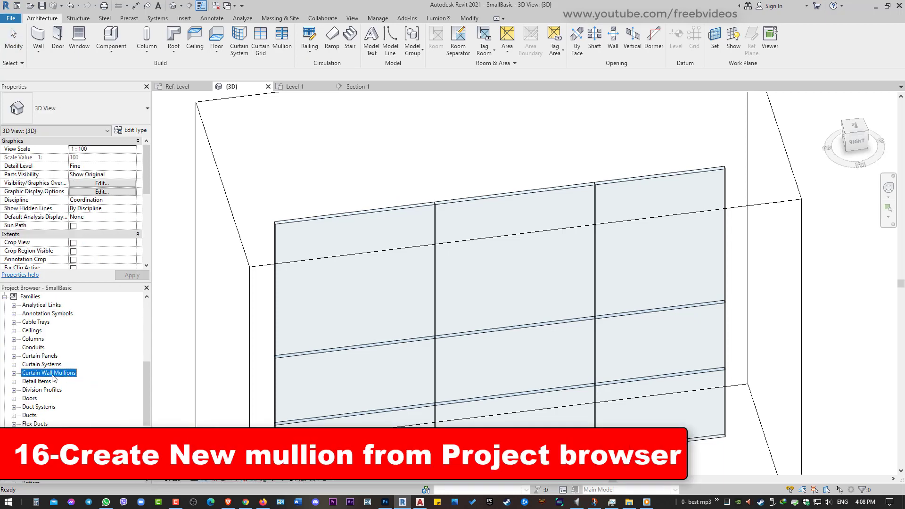
left_click(13, 374)
left_click(52, 408)
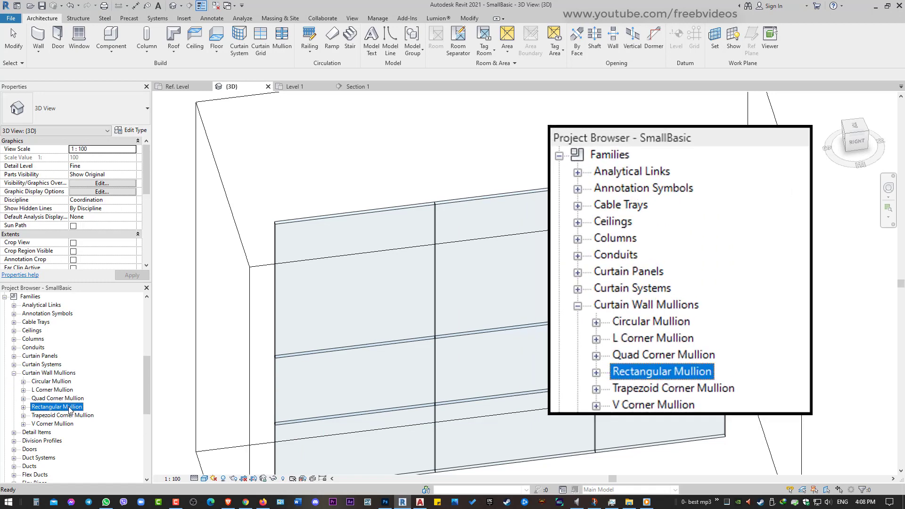
Step: Create the Rectangular Mullion type FBvideo and open its Type Properties
right_click(66, 408)
left_click(113, 300)
type("FB")
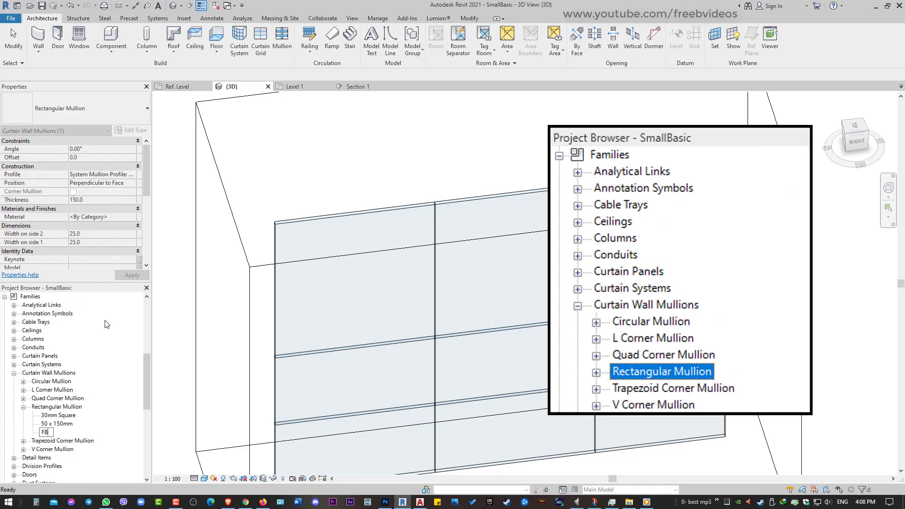
type("video")
key("Return")
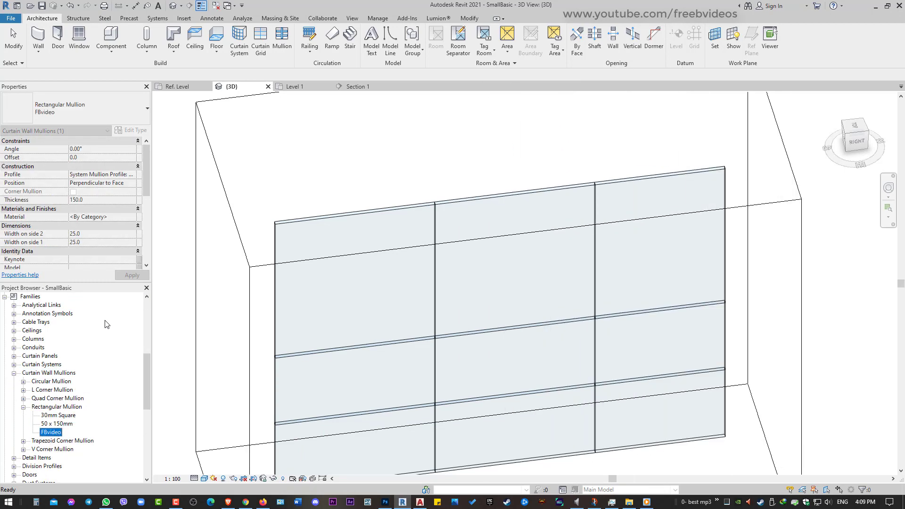
double_click(51, 432)
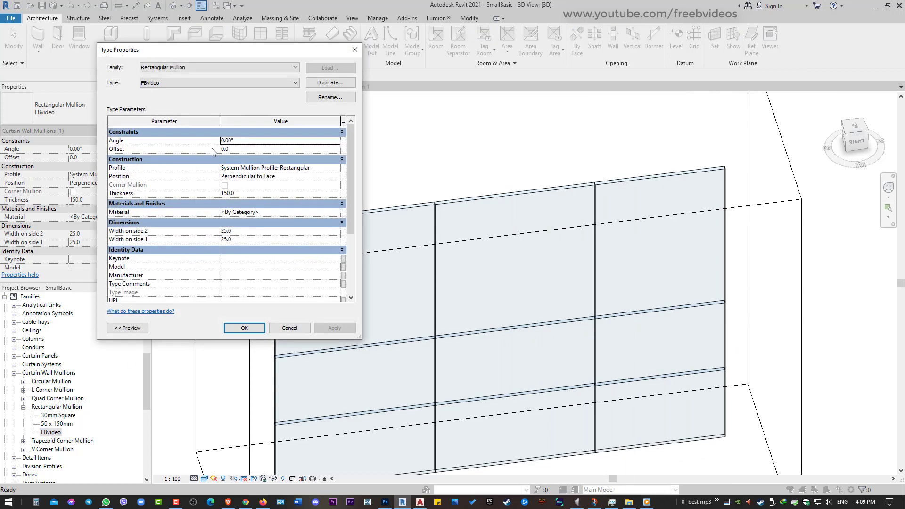
Step: Set FBvideo's Profile to Mu(model+detail) fbvideo and Material to Aluminum, then apply
left_click(336, 171)
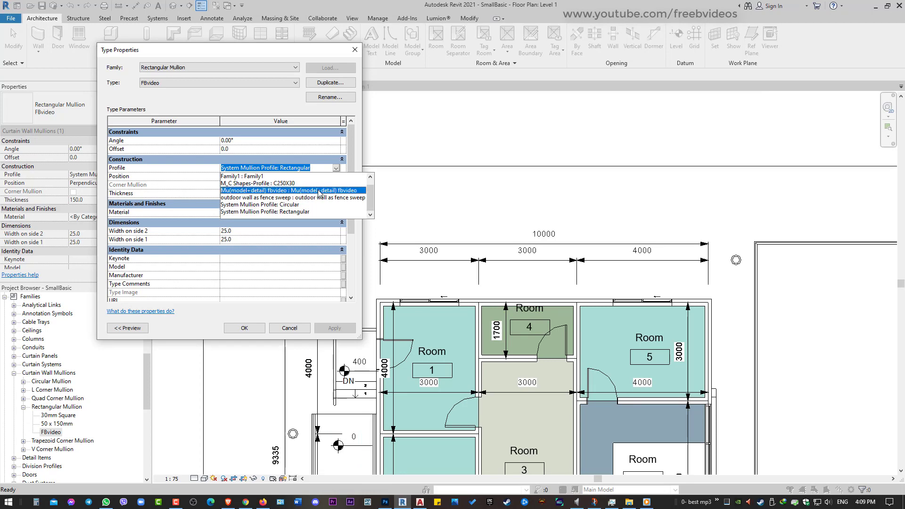
left_click(324, 191)
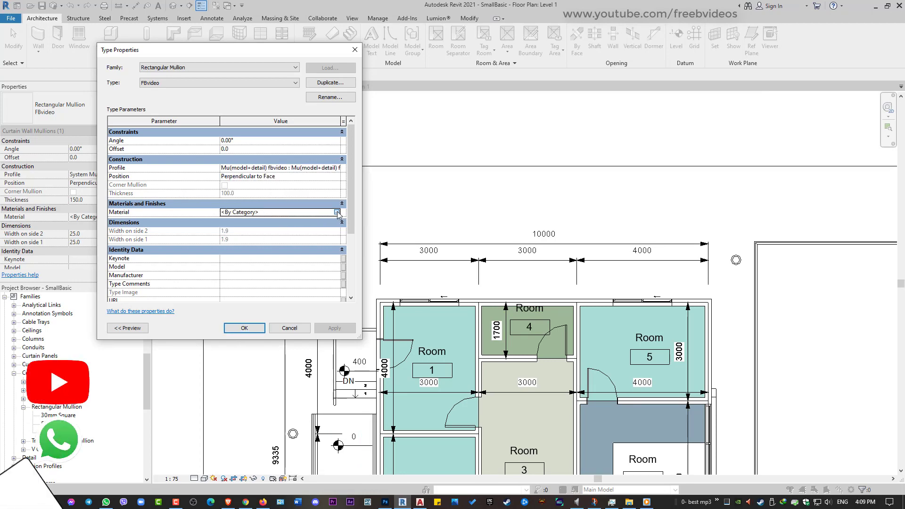
left_click(283, 213)
left_click(337, 212)
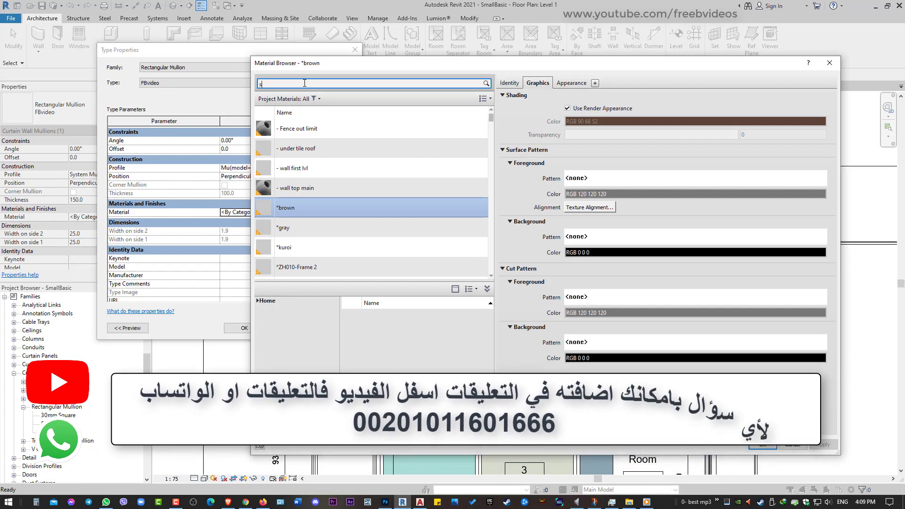
type("steel")
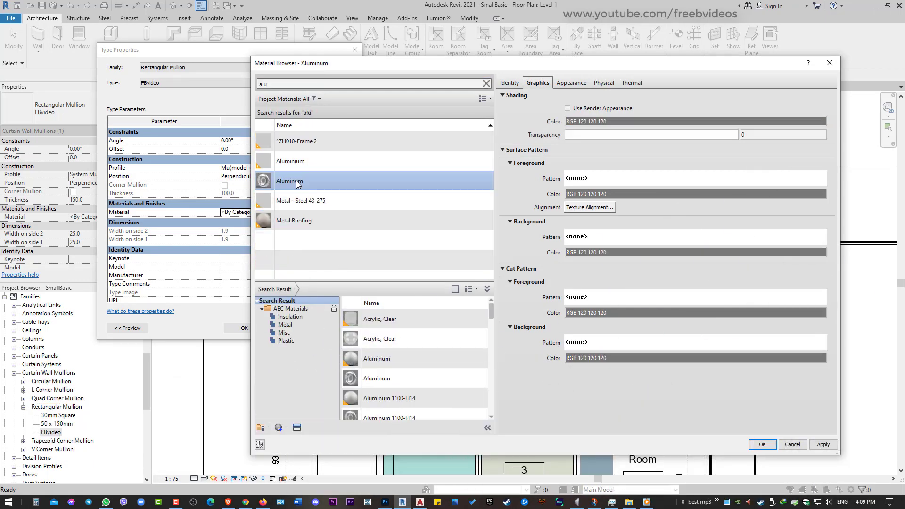
left_click(759, 443)
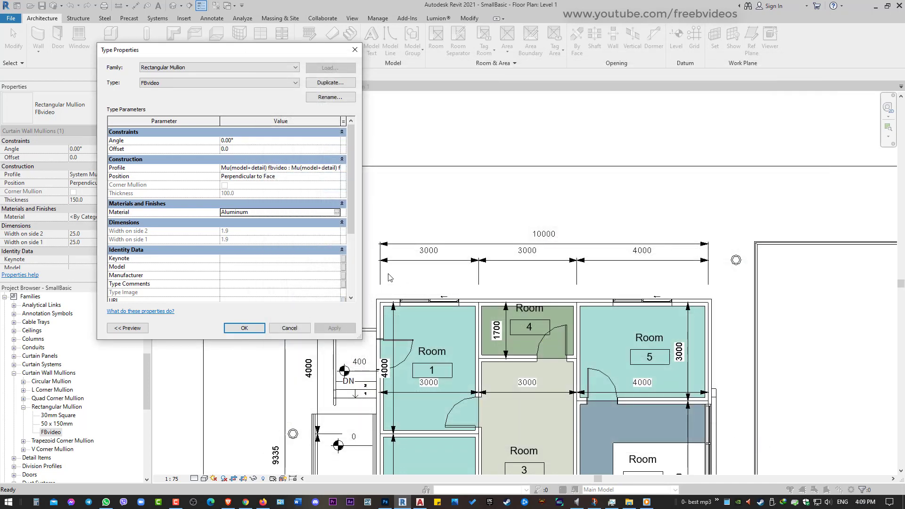
left_click(244, 329)
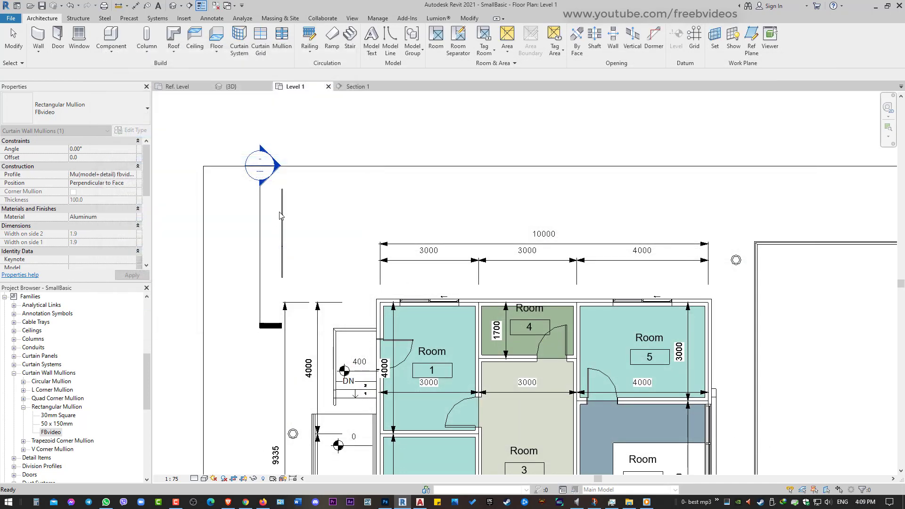
Step: In the {3D} view, duplicate the curtain wall's type as Test
scroll(281, 217, "up", 3)
scroll(284, 231, "up", 2)
left_click(234, 86)
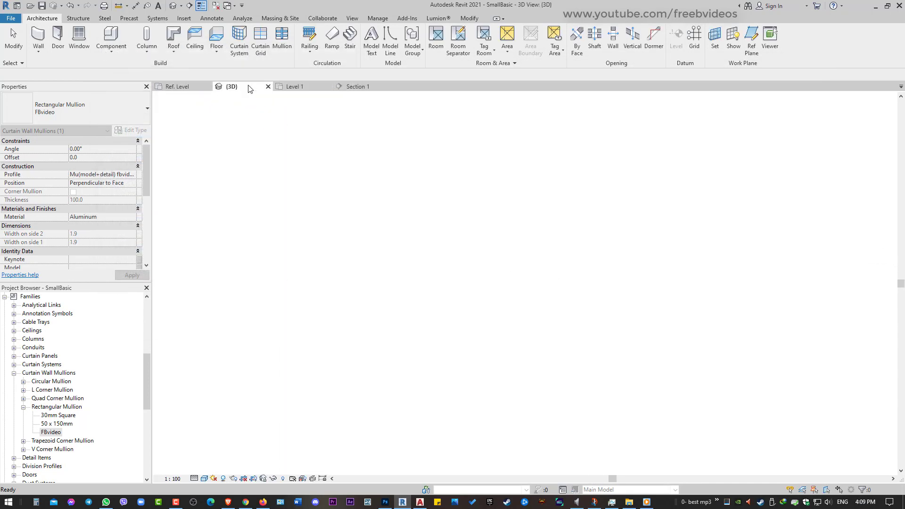
left_click(345, 215)
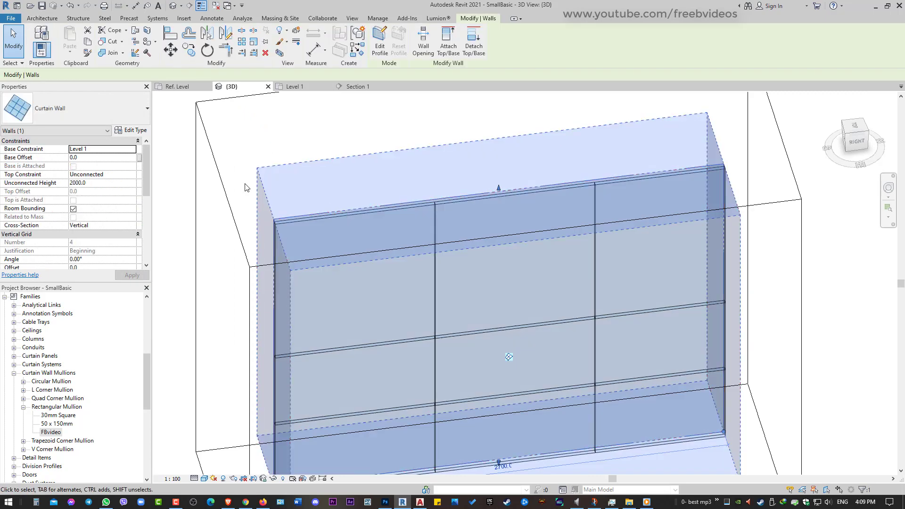
left_click(131, 131)
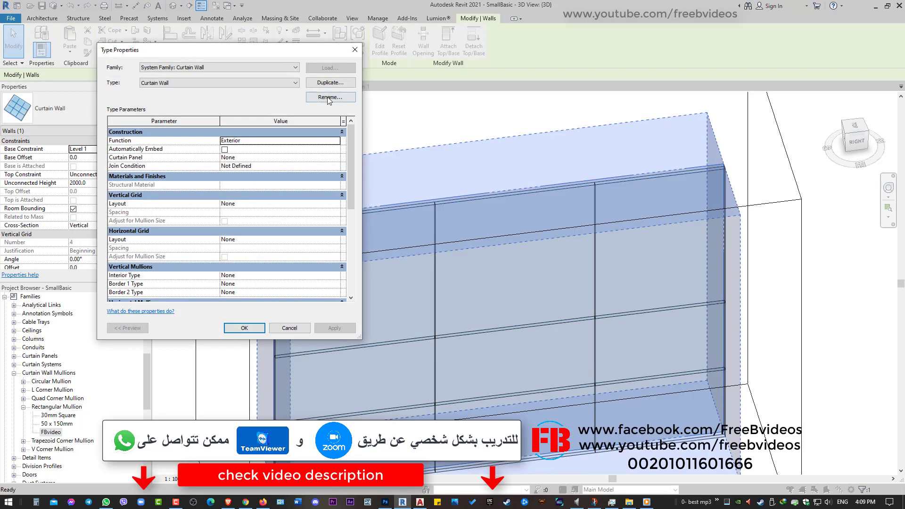
left_click(334, 84)
type("Test")
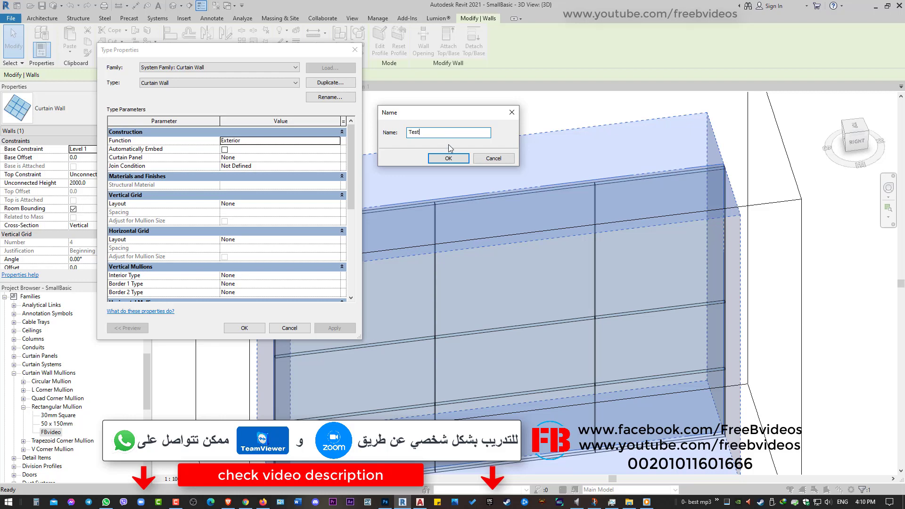
left_click(449, 158)
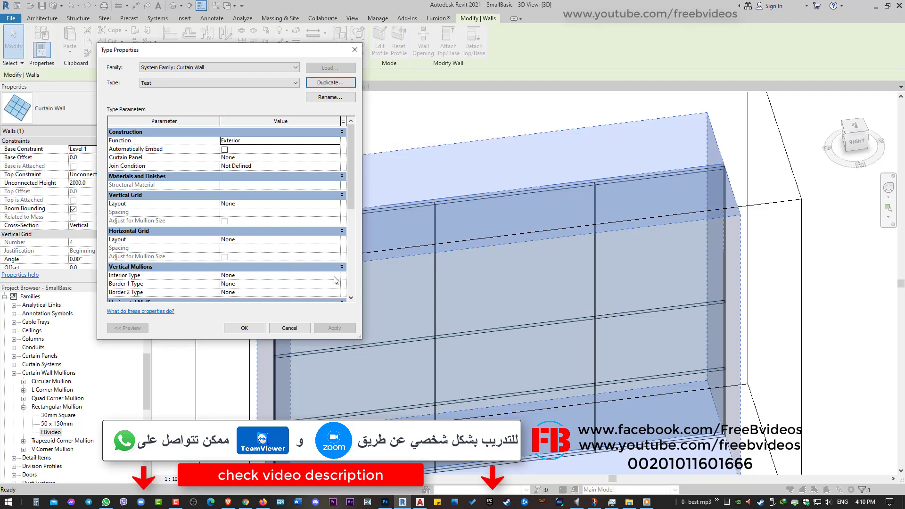
Step: Set both vertical and horizontal grid layouts to Maximum Spacing
left_click(336, 206)
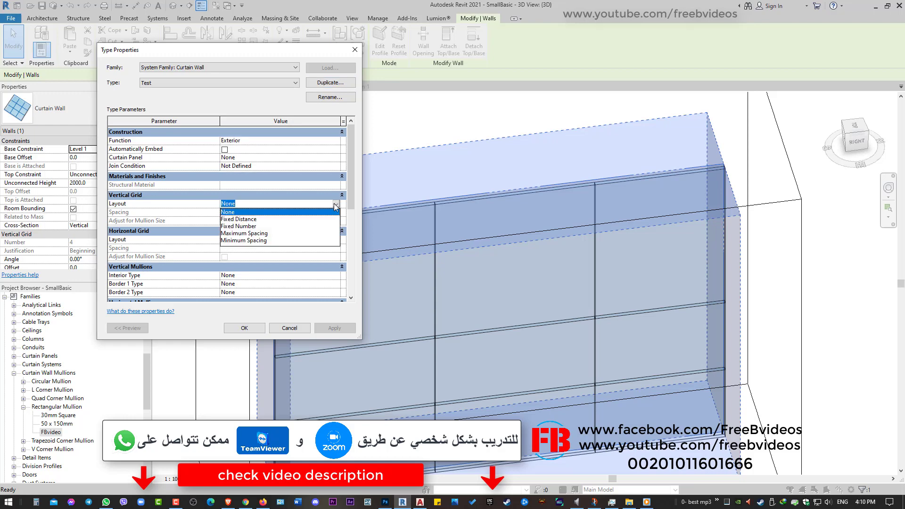
left_click(268, 233)
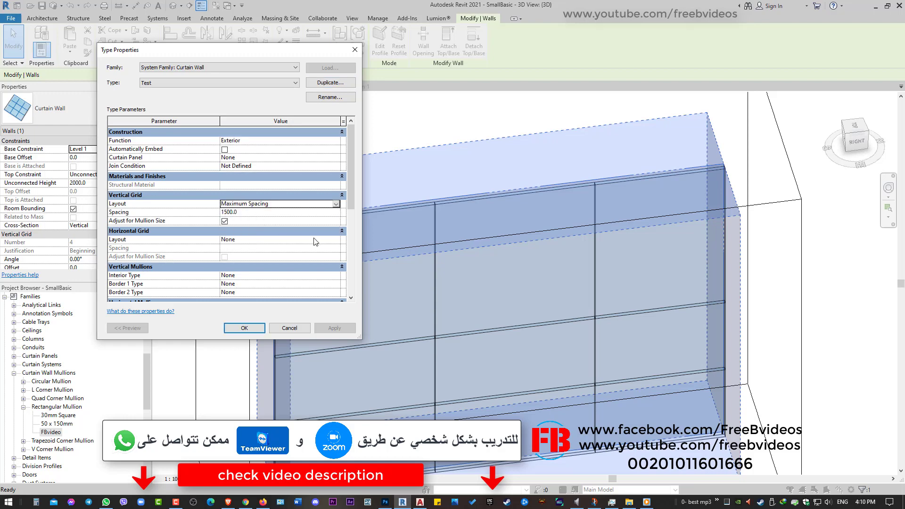
left_click(335, 240)
left_click(270, 273)
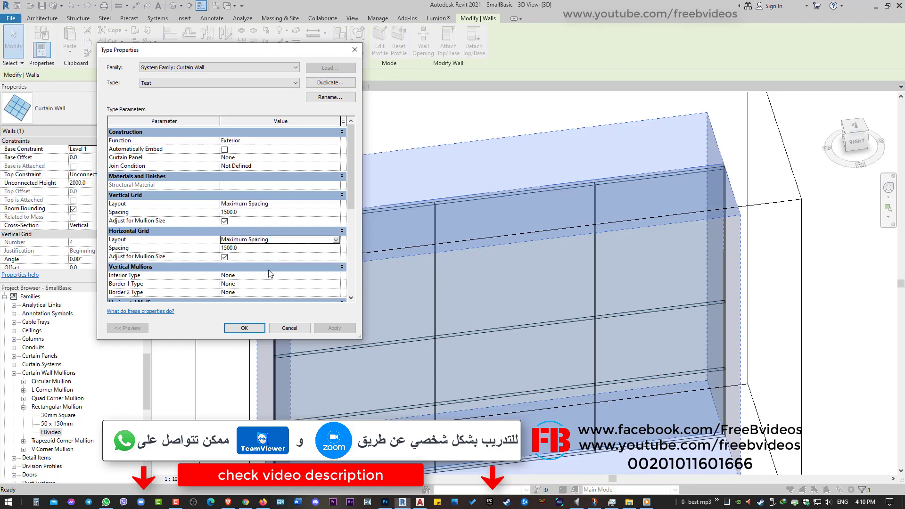
Step: Use Rectangular Mullion : FBvideo for vertical and horizontal interior mullions
left_click(336, 276)
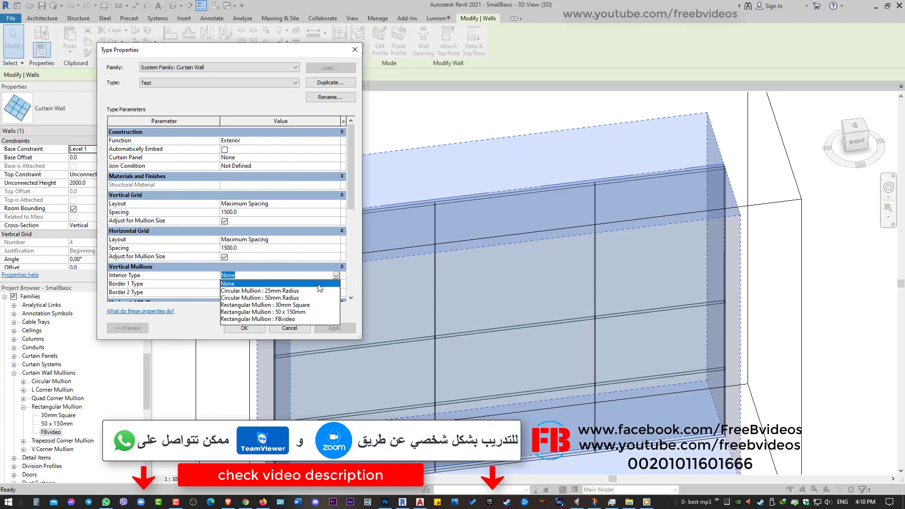
left_click(291, 320)
scroll(322, 261, "down", 1)
scroll(322, 261, "down", 1)
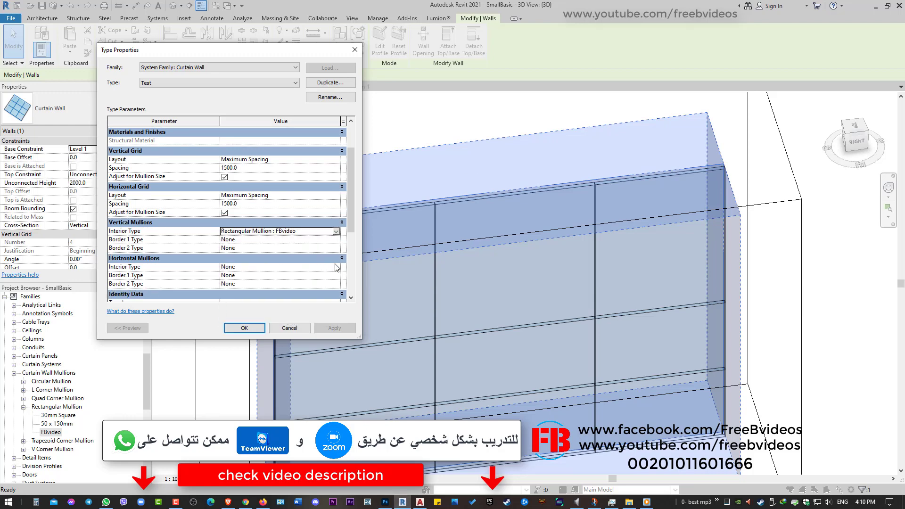
left_click(336, 268)
left_click(286, 311)
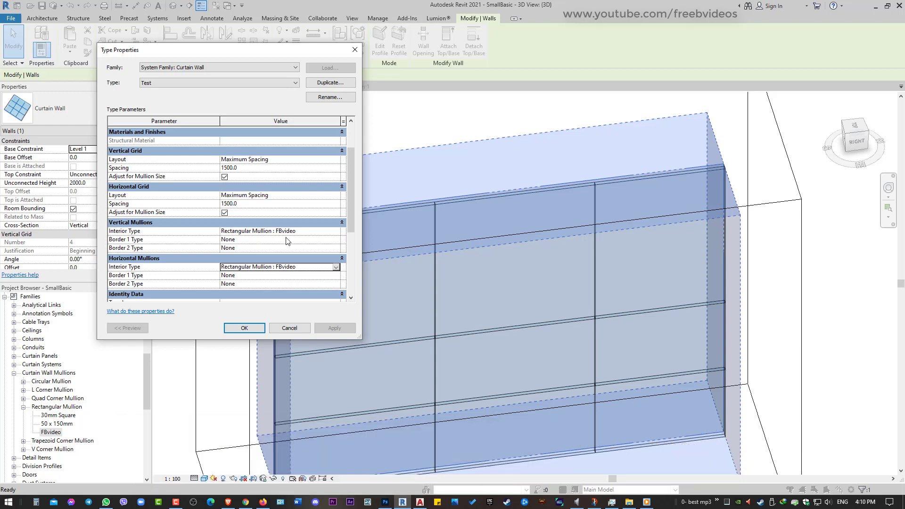
Step: Set the curtain panel to System Panel : Glazed
scroll(250, 230, "up", 2)
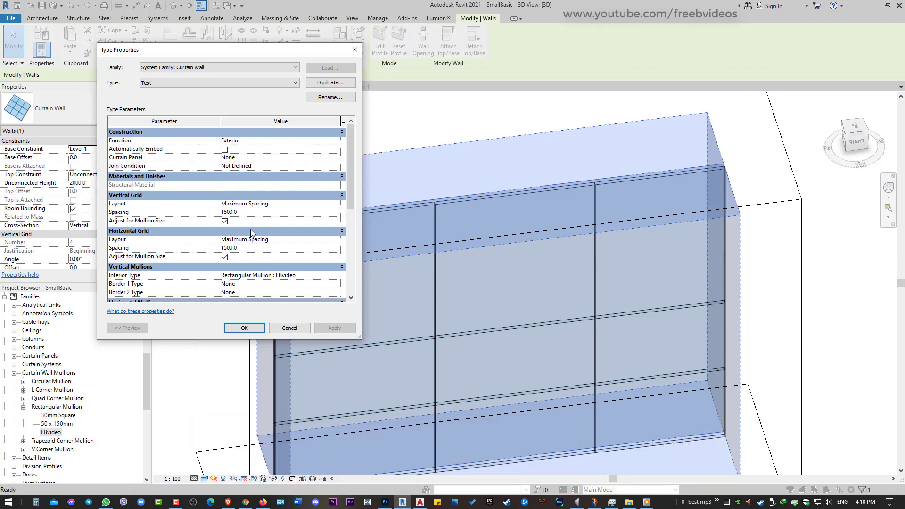
left_click(339, 159)
scroll(295, 193, "down", 2)
scroll(294, 194, "down", 2)
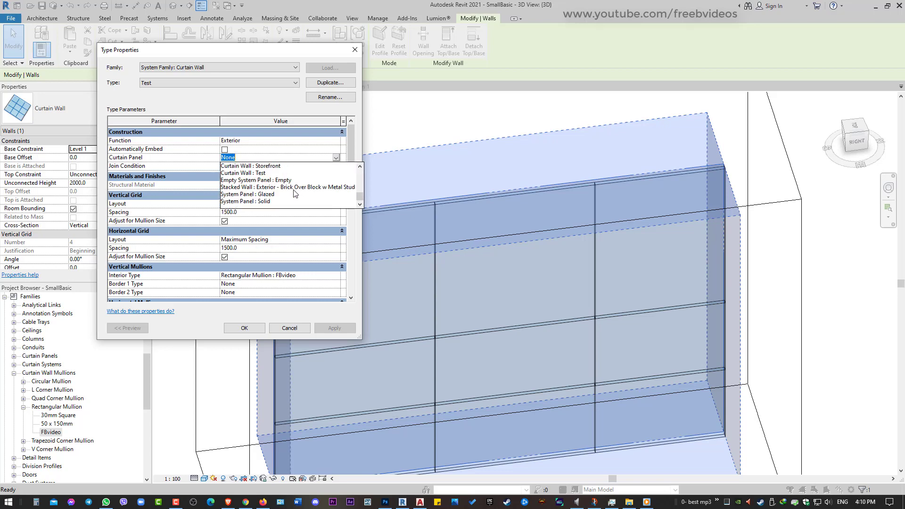
left_click(265, 195)
Step: Apply the Test type and orbit the wall to inspect the new mullions
left_click(257, 329)
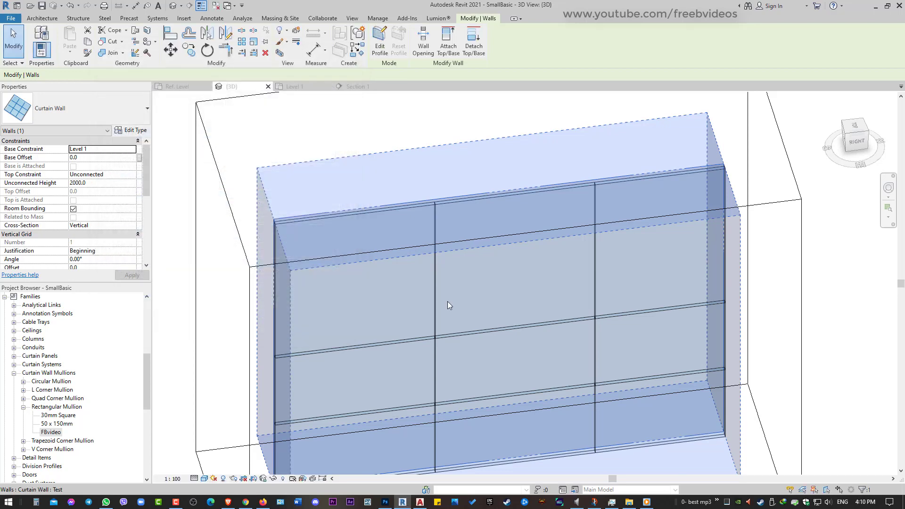
mouse_move(445, 277)
middle_mouse_down("shift")
mouse_move(464, 298)
mouse_move(444, 327)
mouse_move(457, 211)
middle_mouse_up("shift")
scroll(457, 210, "up", 5)
scroll(423, 219, "up", 3)
left_click(448, 218)
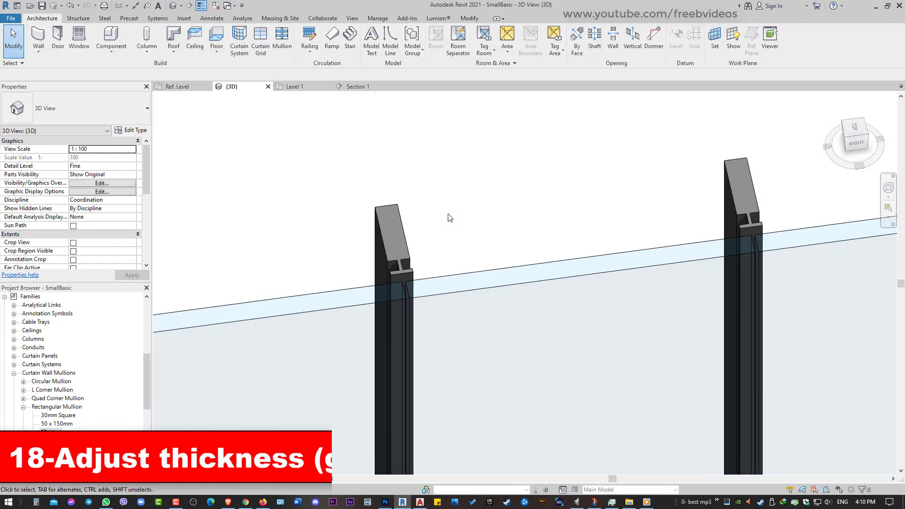
scroll(447, 217, "down", 2)
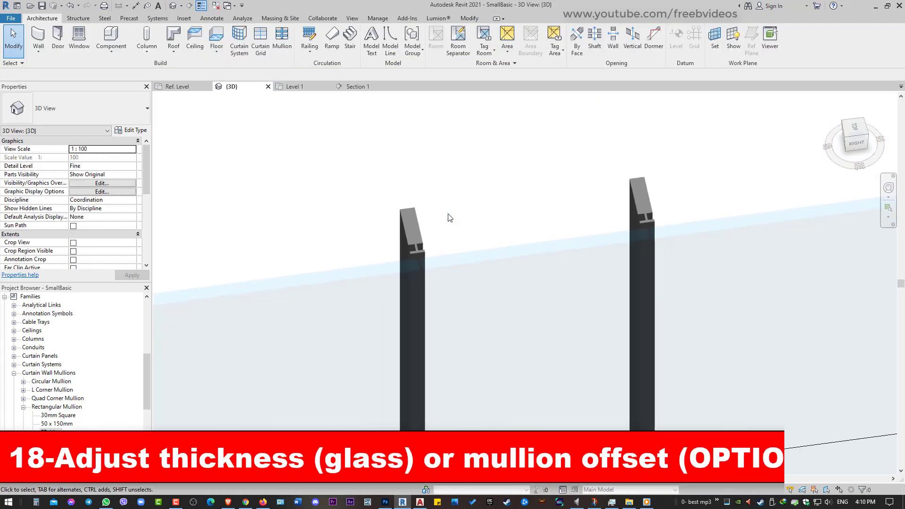
Step: In the Level 1 plan, zoom into the mullion junction and pick the glazed panel
left_click(298, 91)
scroll(302, 172, "down", 2)
scroll(297, 174, "down", 2)
scroll(283, 177, "up", 4)
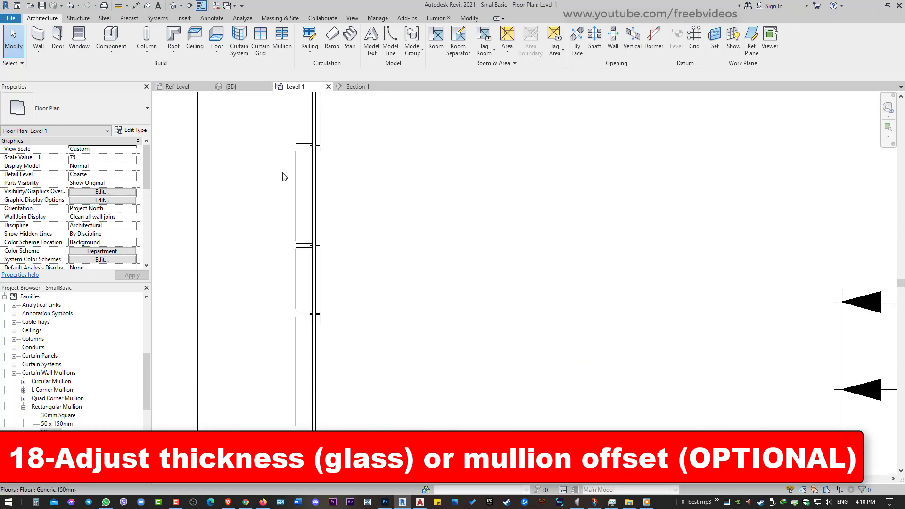
scroll(283, 176, "up", 2)
scroll(297, 175, "up", 2)
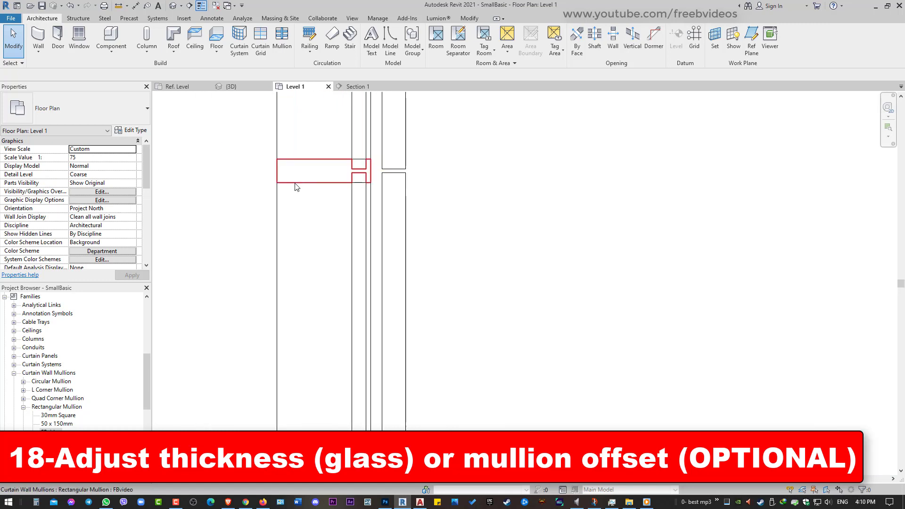
scroll(360, 237, "up", 2)
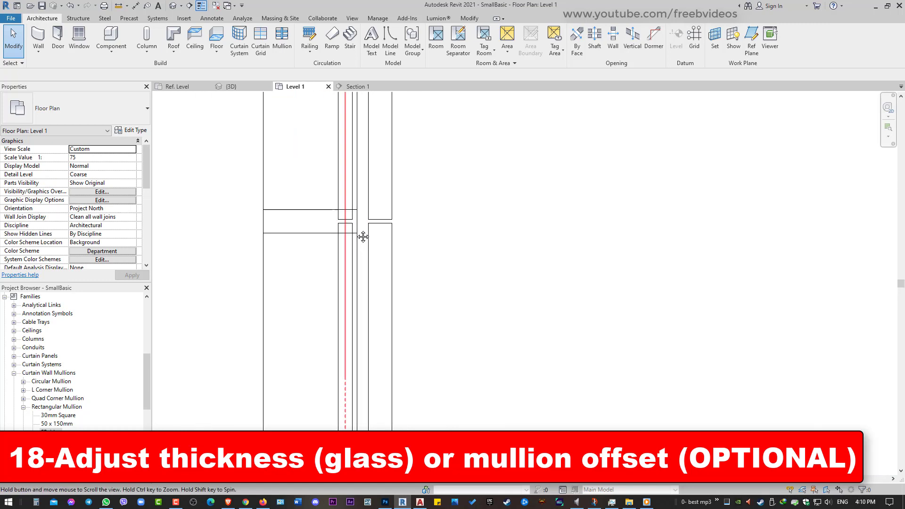
key("Tab")
Step: Open the Glazed panel's type properties and close them unchanged
left_click(384, 200)
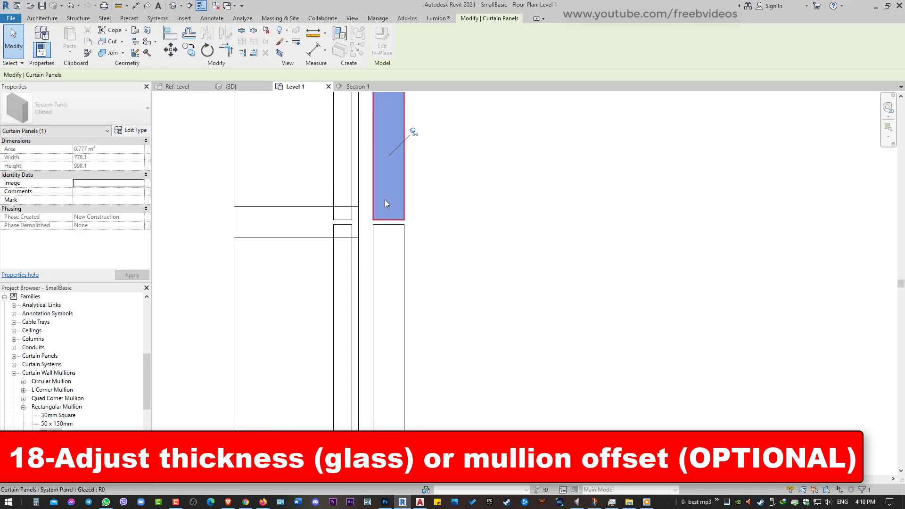
left_click(134, 132)
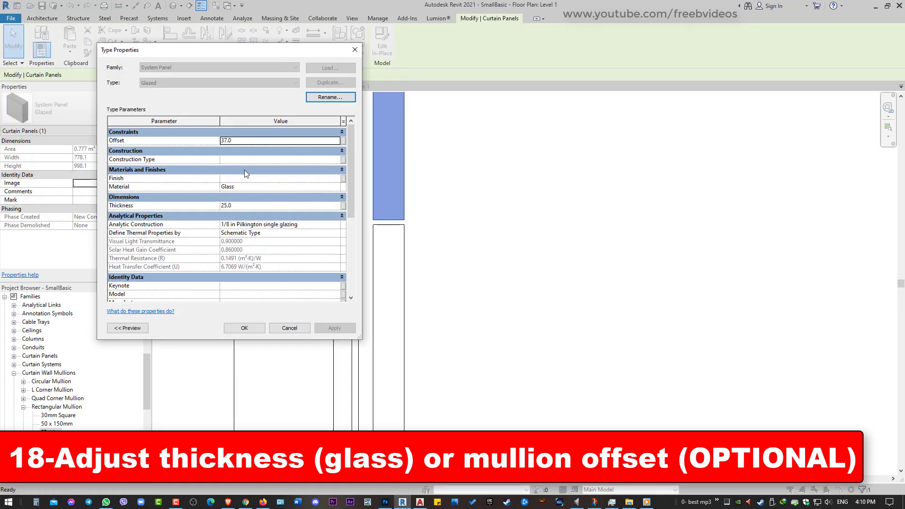
left_click(237, 206)
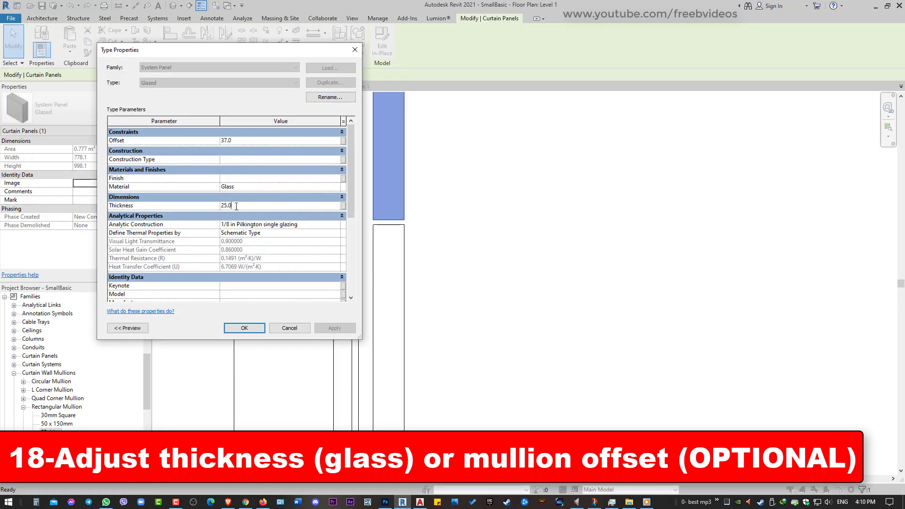
left_click(290, 328)
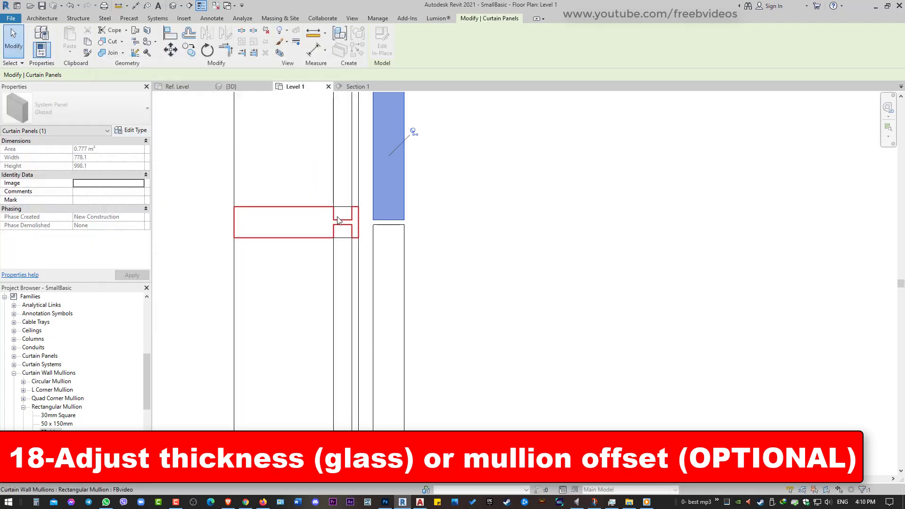
scroll(415, 131, "up", 2)
key("Escape")
Step: Start a measurement across the mullion, then cancel it
left_click(135, 5)
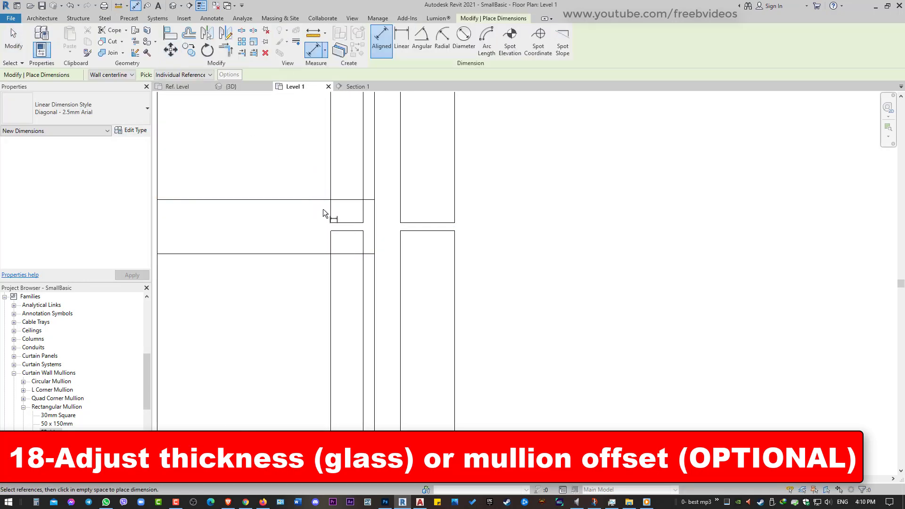
left_click(118, 6)
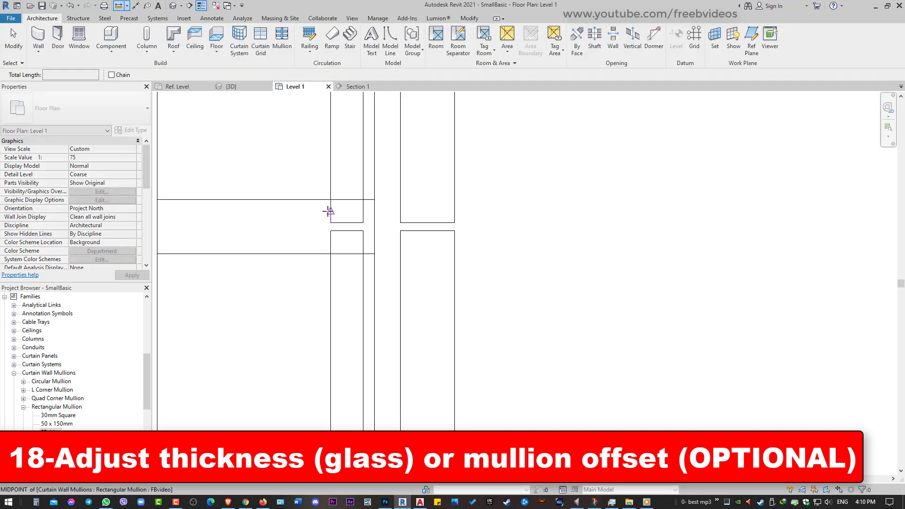
left_click(330, 211)
key("Escape")
key("Escape")
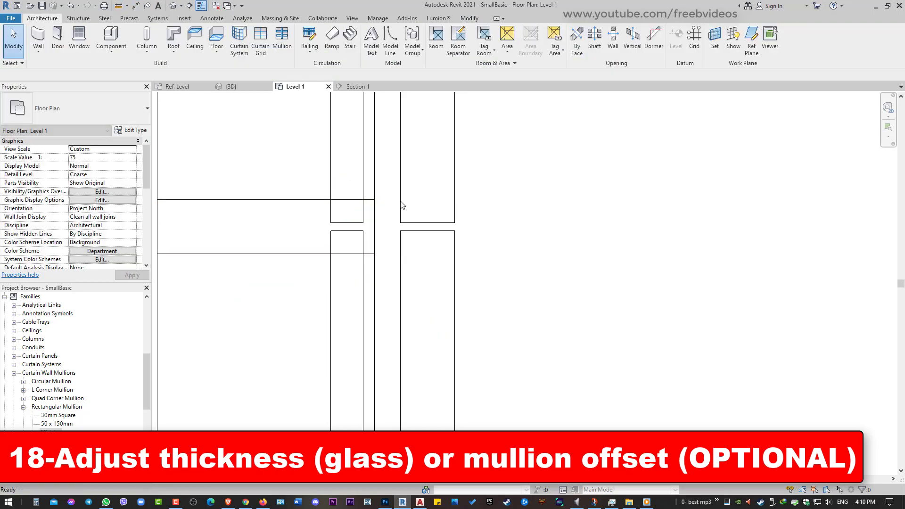
Step: Change the Glazed panel type's glass Thickness to 15
left_click(415, 197)
left_click(137, 130)
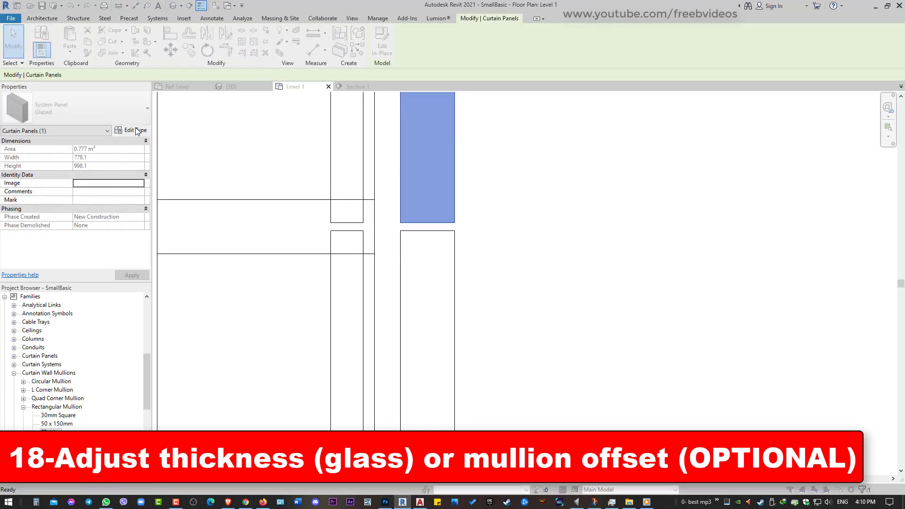
left_click(245, 209)
type("15")
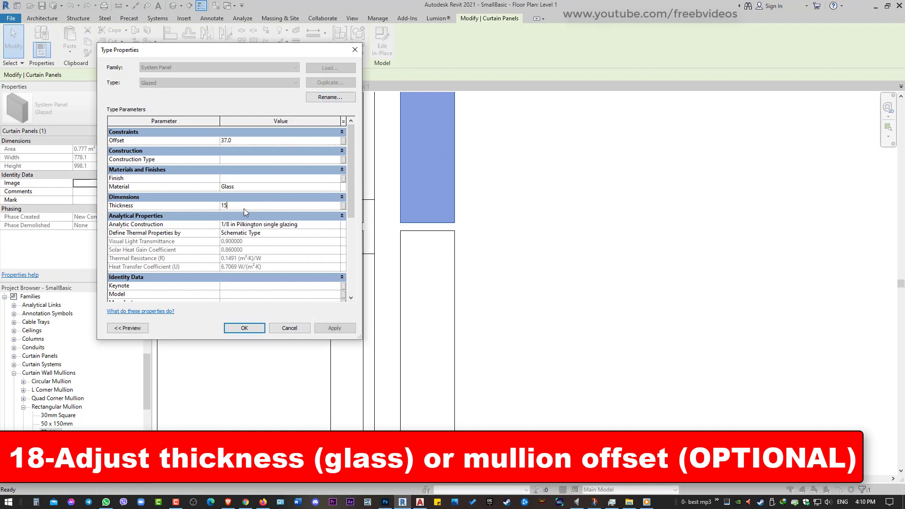
left_click(244, 329)
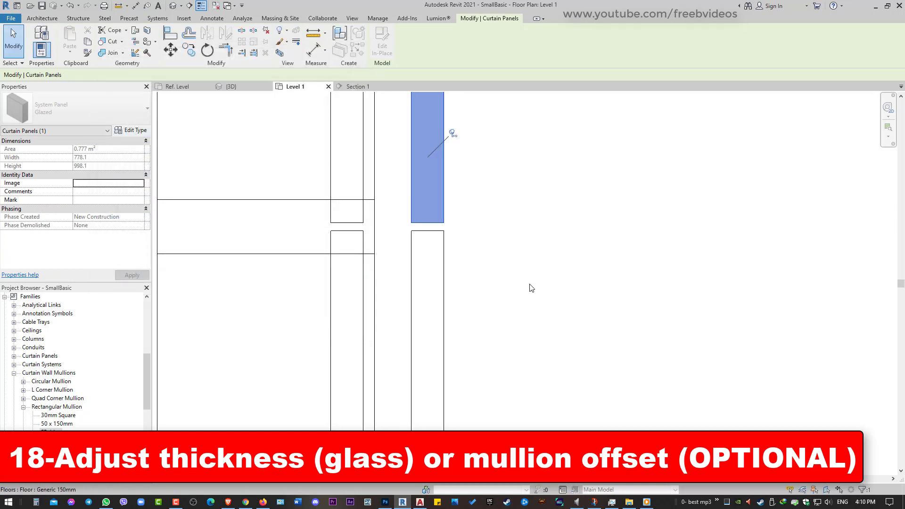
left_click(471, 266)
Step: Measure the 37.1 gap from the mullion end to the glazed panel corner
left_click(125, 10)
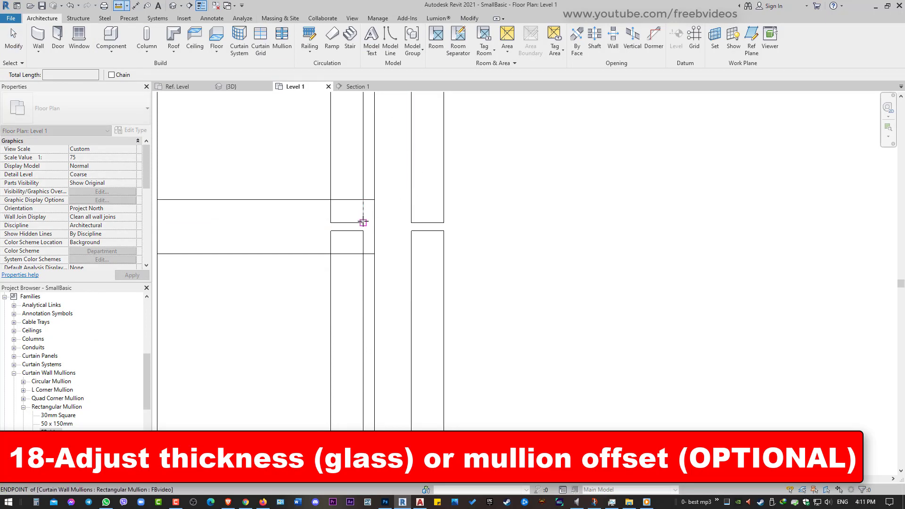
left_click(363, 223)
left_click(444, 222)
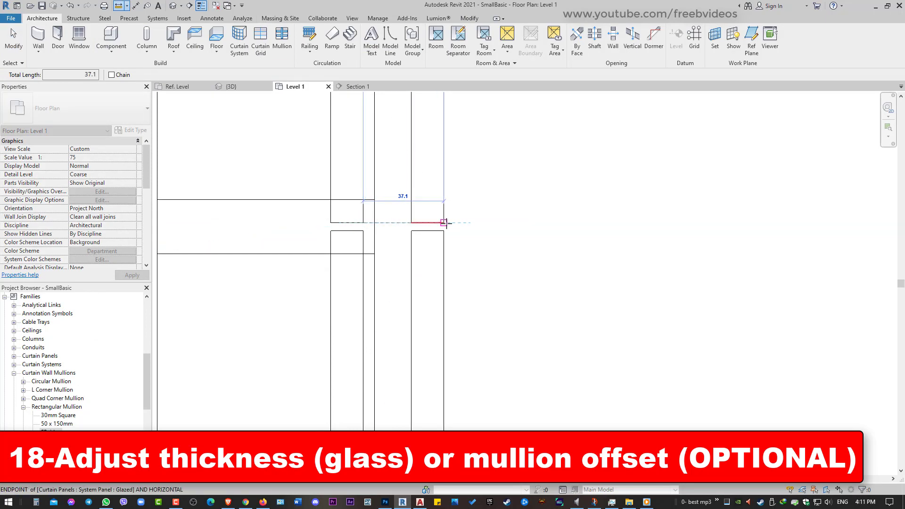
key("Escape")
key("Escape")
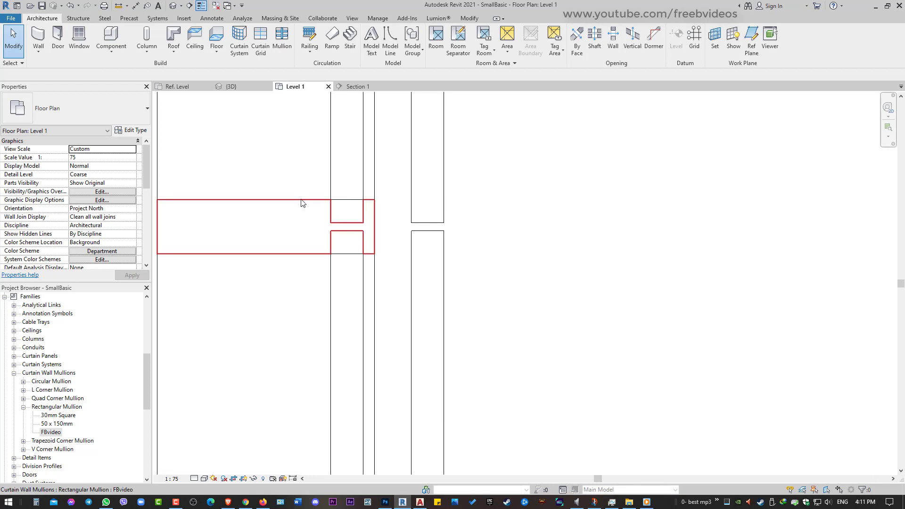
left_click(302, 203)
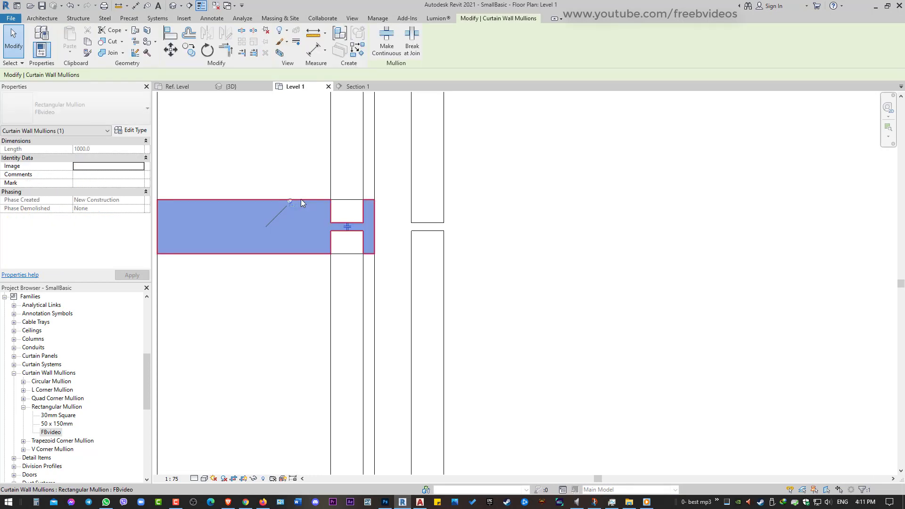
Step: Change the Offset value in the FBvideo mullion's type properties
left_click(134, 131)
left_click(239, 149)
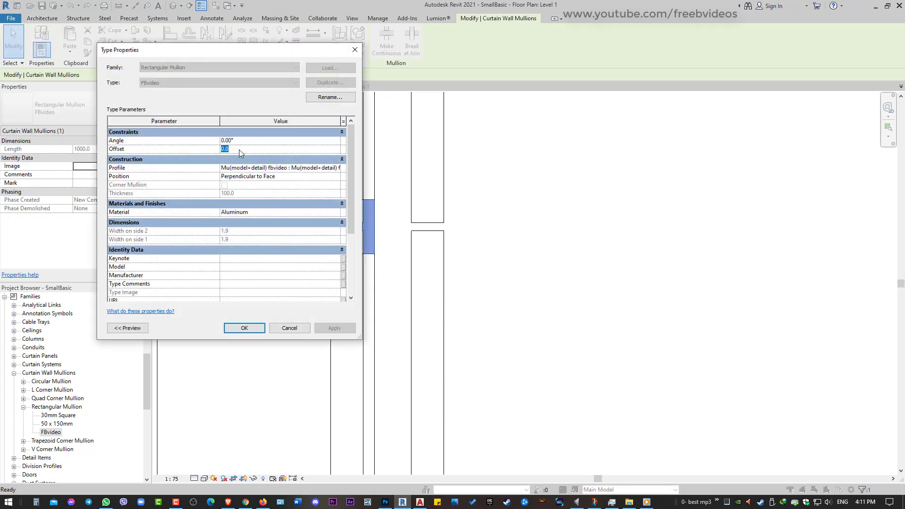
left_click(256, 327)
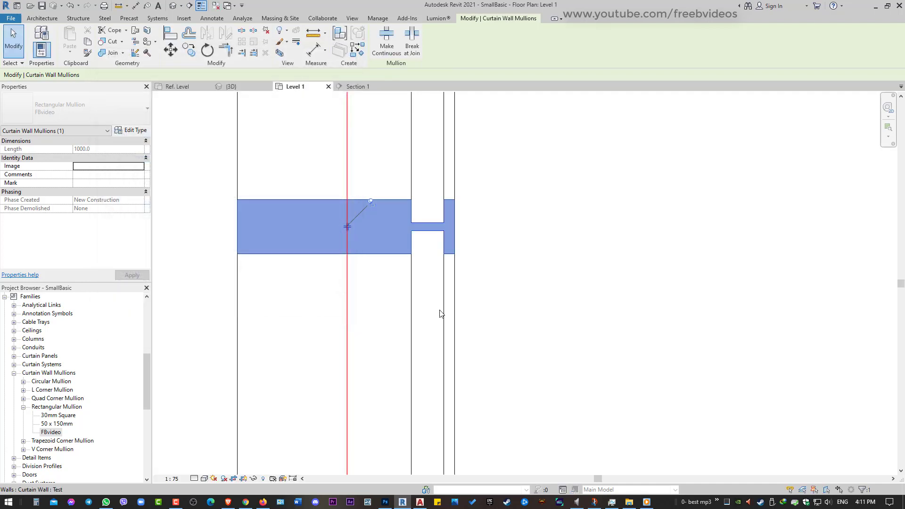
Step: Deselect the mullion and bring up the Level 1 plan's detail level options
left_click(493, 289)
scroll(490, 278, "down", 2)
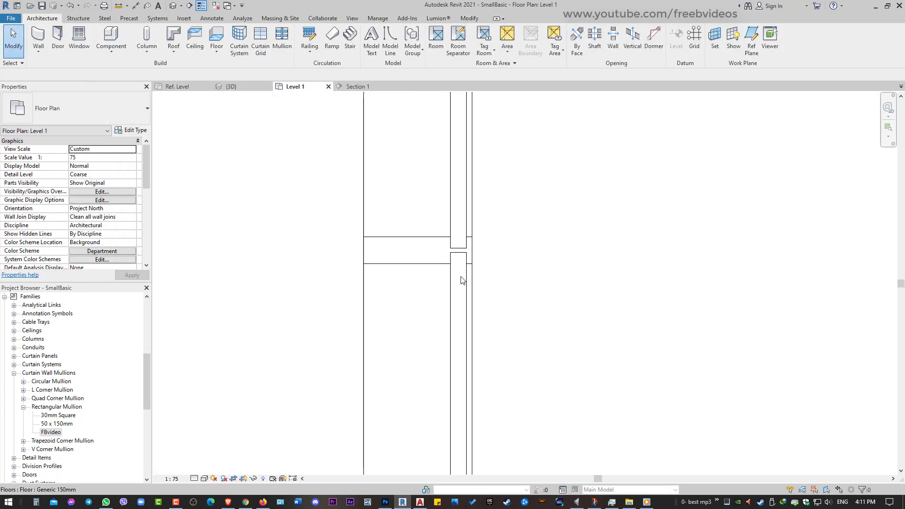
left_click(194, 478)
Step: Set Level 1 to Fine detail and zoom in on the mullion's 2D profile
left_click(207, 469)
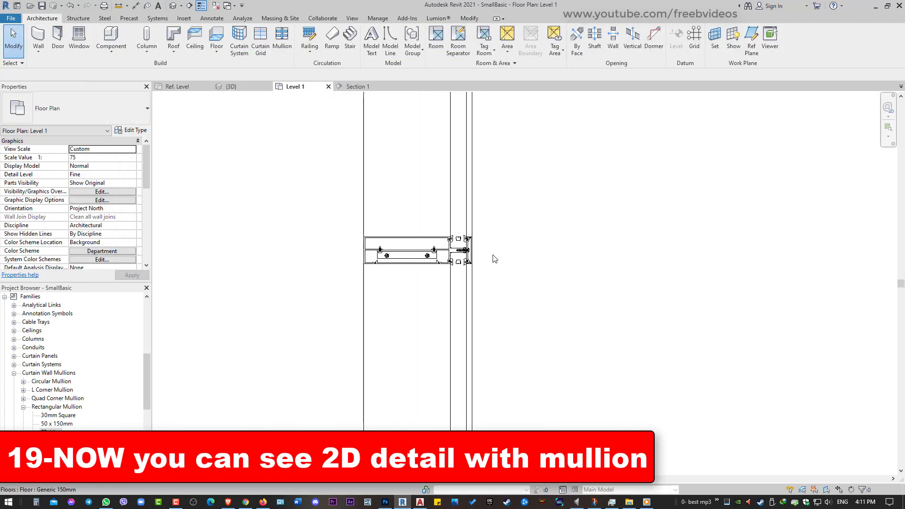
scroll(480, 256, "up", 2)
scroll(480, 256, "down", 2)
scroll(480, 256, "down", 2)
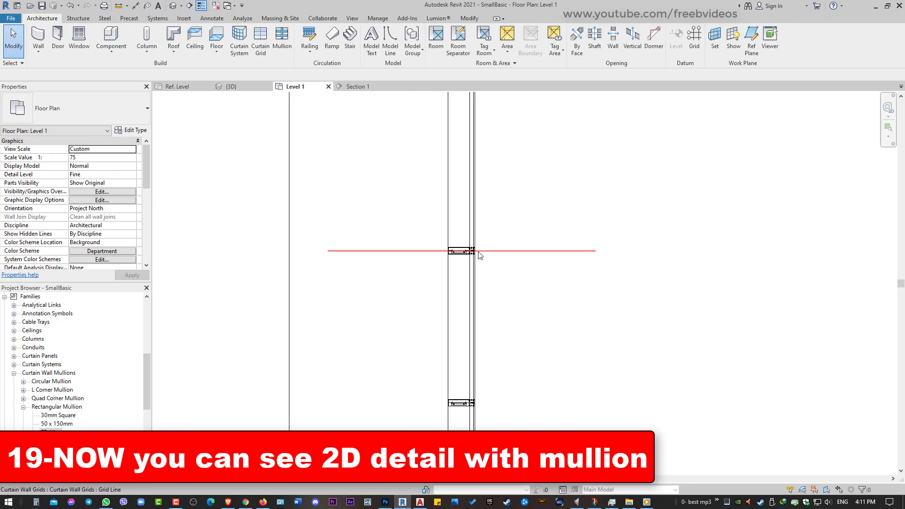
scroll(490, 283, "down", 1)
scroll(491, 302, "up", 1)
scroll(486, 295, "up", 1)
scroll(479, 287, "up", 2)
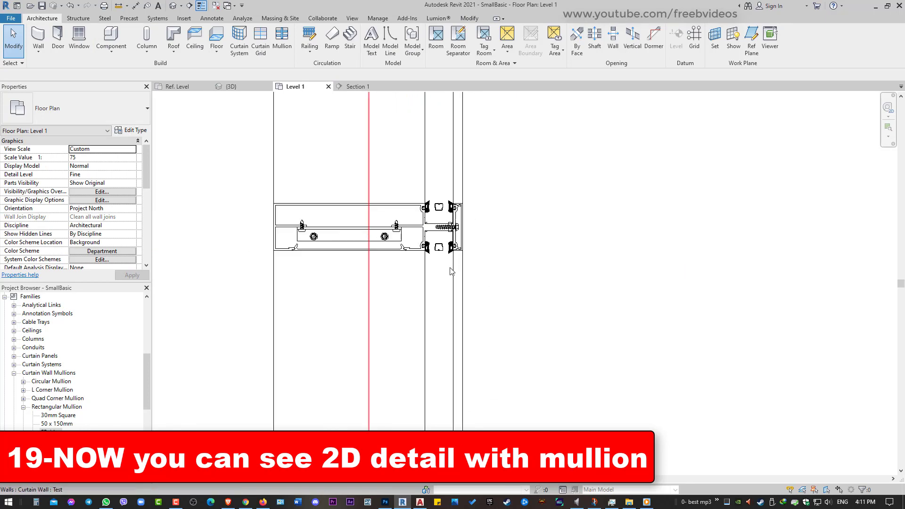
scroll(475, 283, "up", 1)
middle_click_drag(475, 283, 456, 135)
middle_click_drag(469, 83, 453, 158)
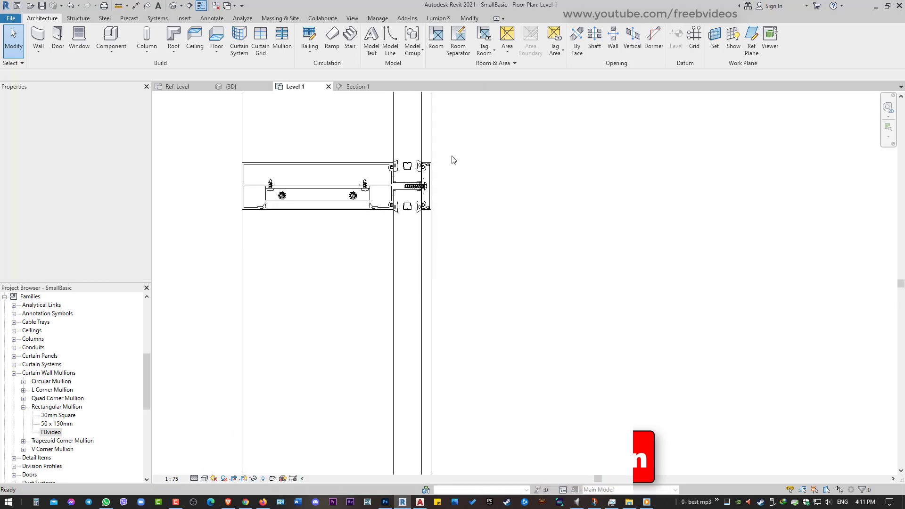
left_click(330, 186)
scroll(284, 147, "down", 2)
scroll(284, 147, "down", 2)
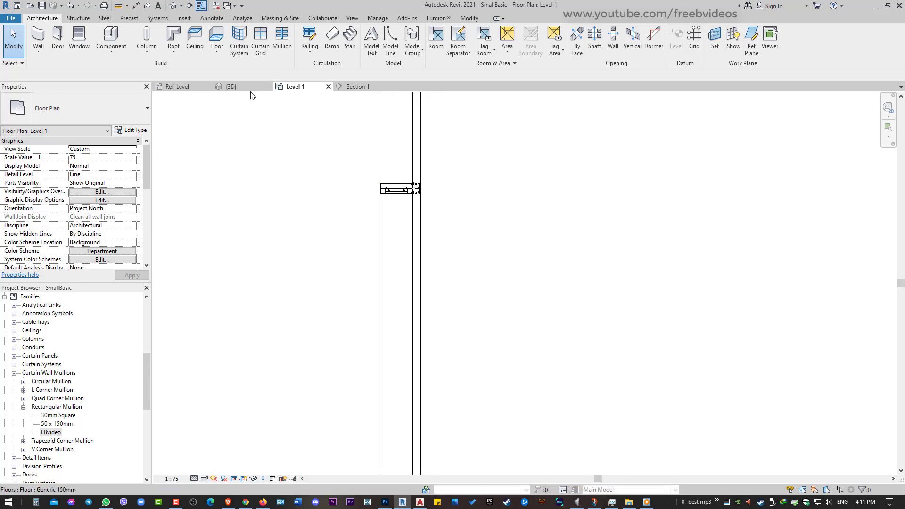
Step: Review the whole Test curtain wall in the {3D} view from a near-front angle
left_click(231, 86)
scroll(446, 268, "down", 3)
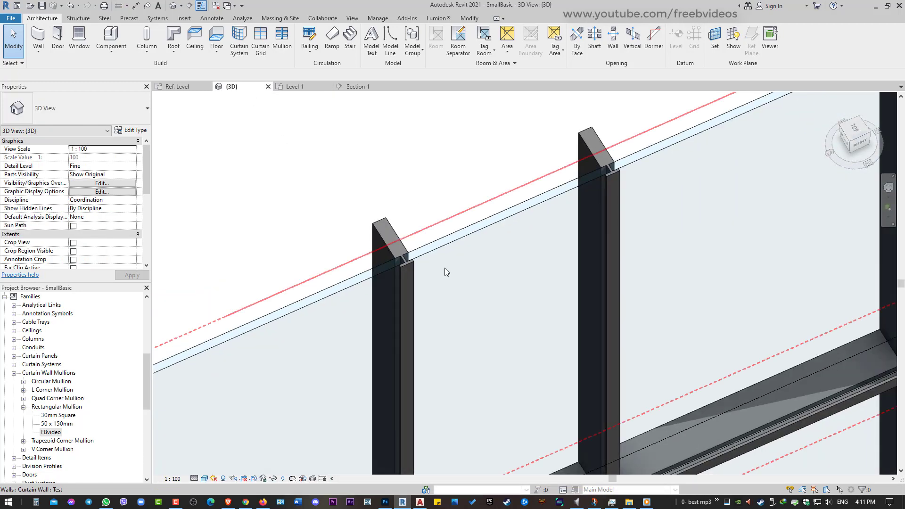
scroll(445, 267, "down", 2)
scroll(411, 375, "up", 2)
scroll(423, 413, "up", 4)
scroll(506, 400, "down", 2)
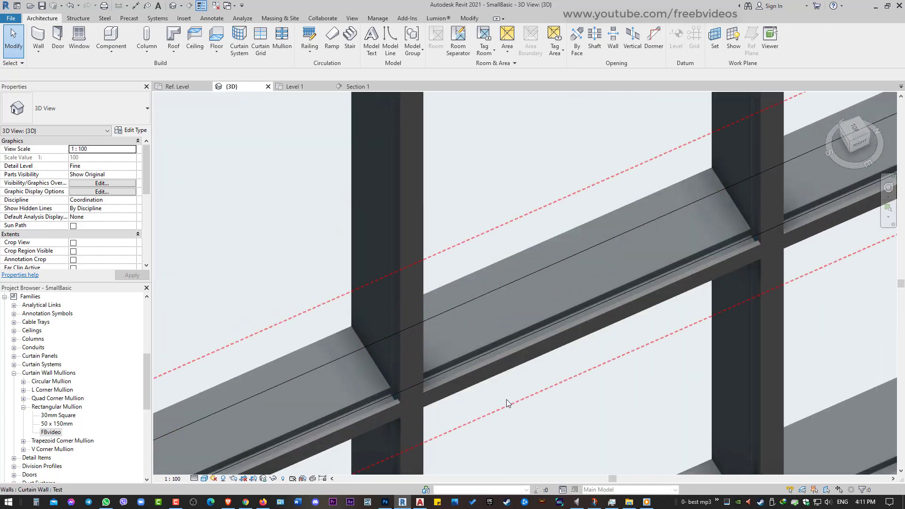
scroll(406, 316, "down", 1)
scroll(405, 316, "down", 3)
scroll(428, 330, "down", 2)
middle_click_drag(428, 330, 378, 314, "shift")
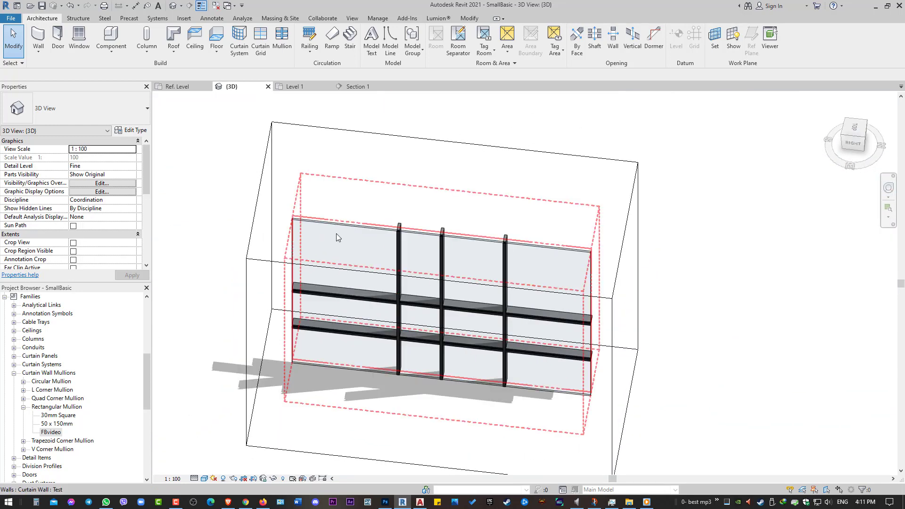